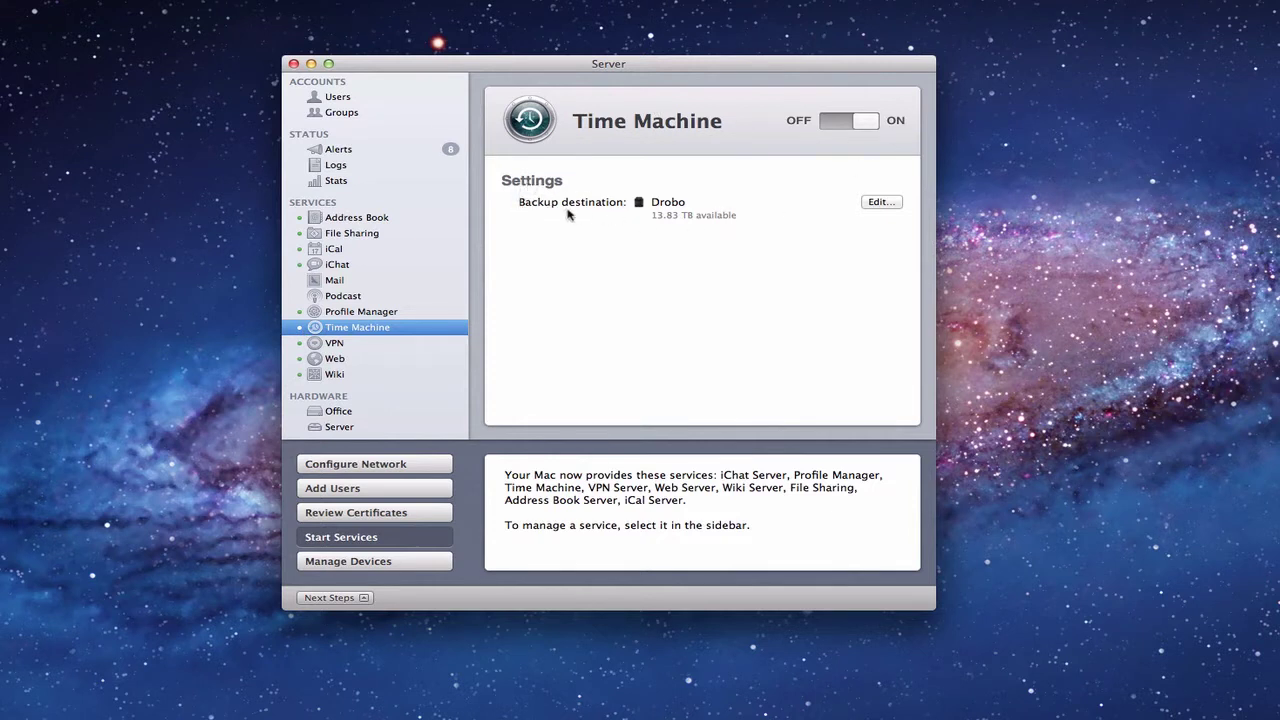
- View the volumes offered as the destination for client Time Machine backups, leaving the selection as it is
{"action": "left_click", "coordinate": [881, 202]}
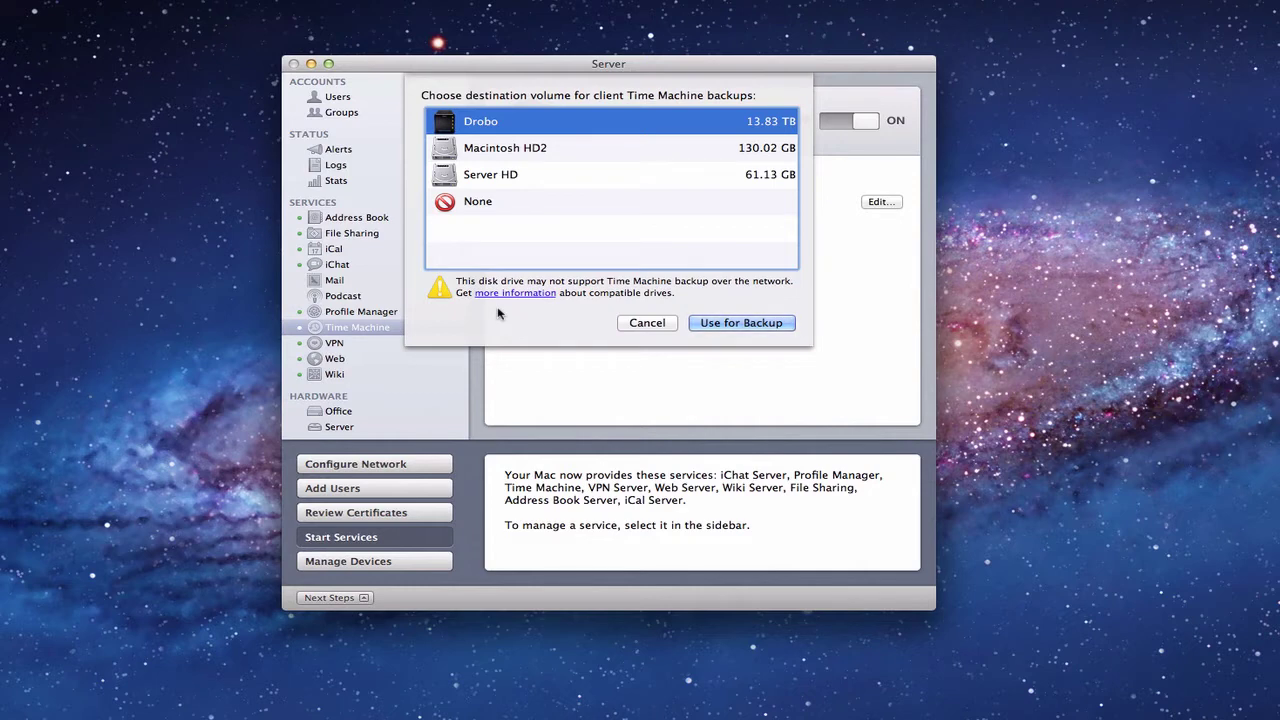
{"action": "left_click", "coordinate": [647, 323]}
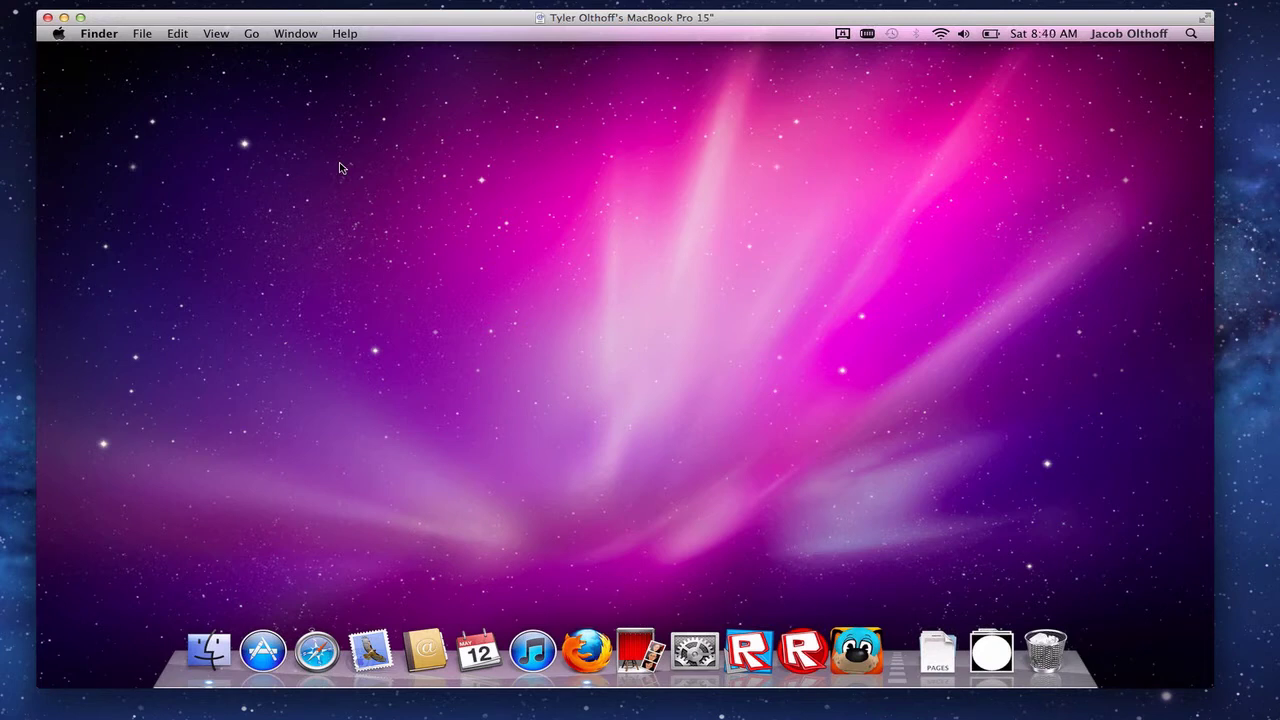
- Open the Time Machine preferences on the MacBook Pro shown in the screen-sharing window
{"action": "left_click", "coordinate": [57, 34]}
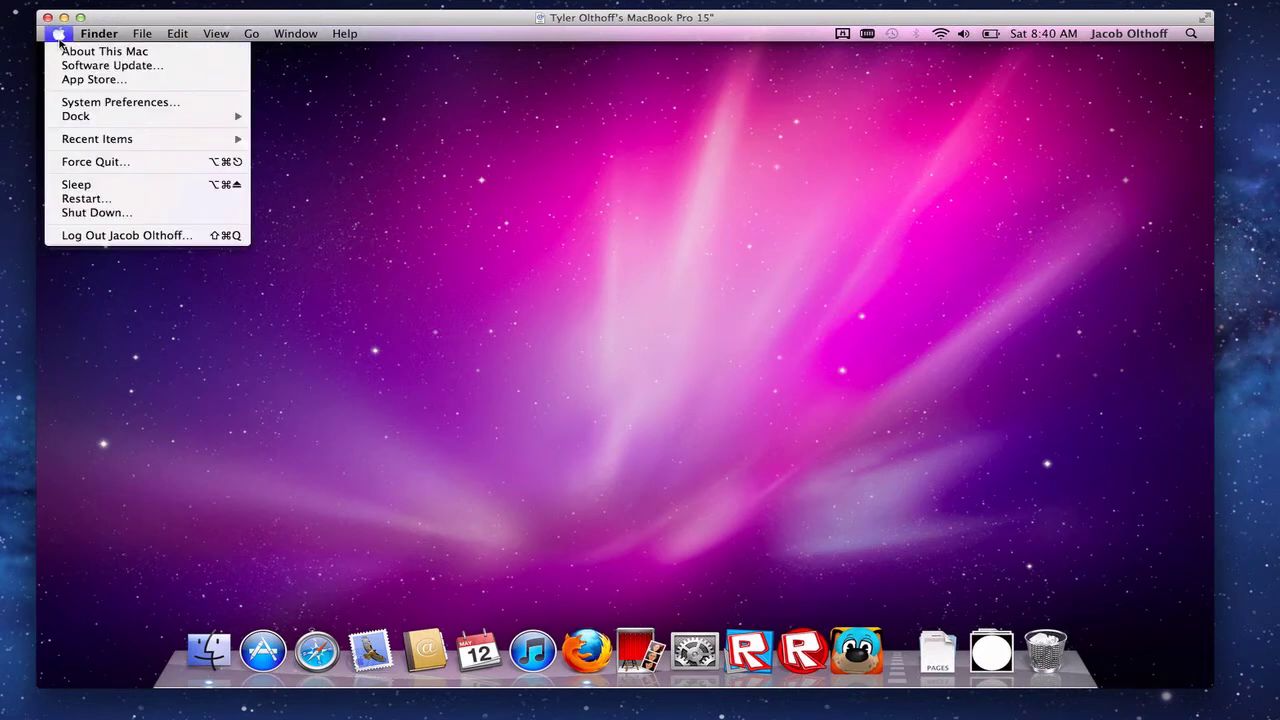
{"action": "left_click", "coordinate": [126, 102]}
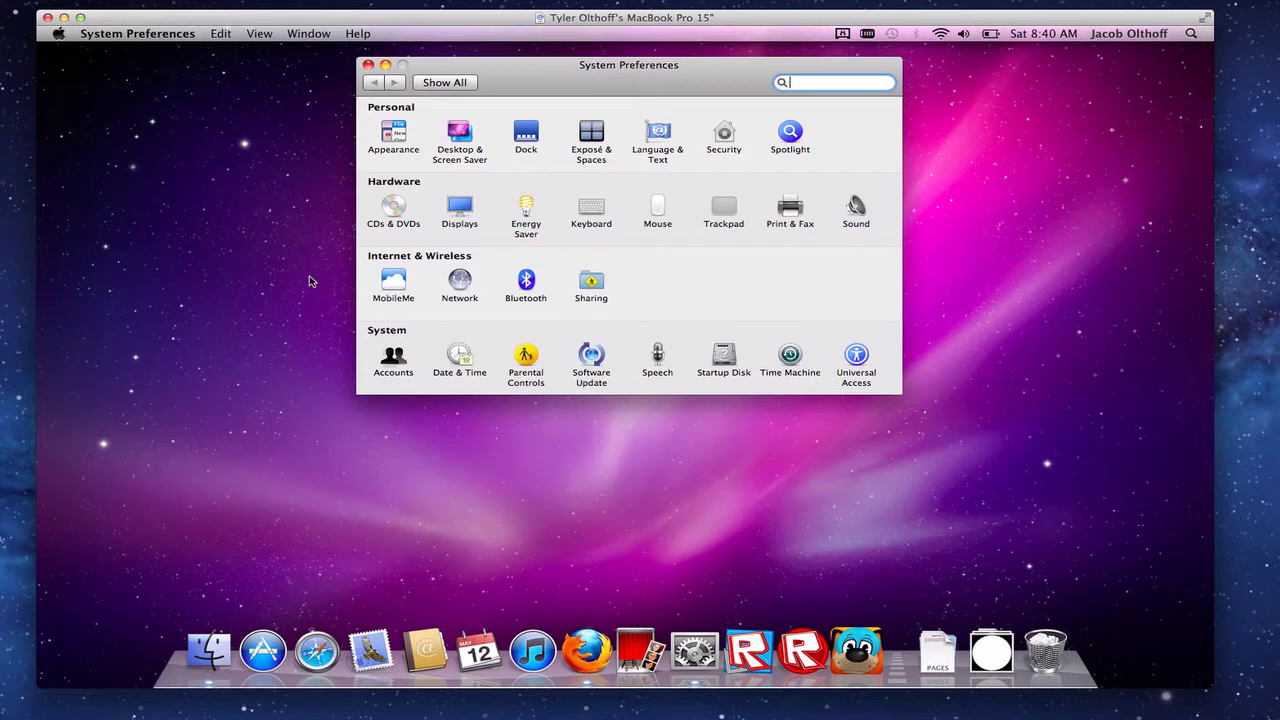
{"action": "left_click", "coordinate": [791, 352]}
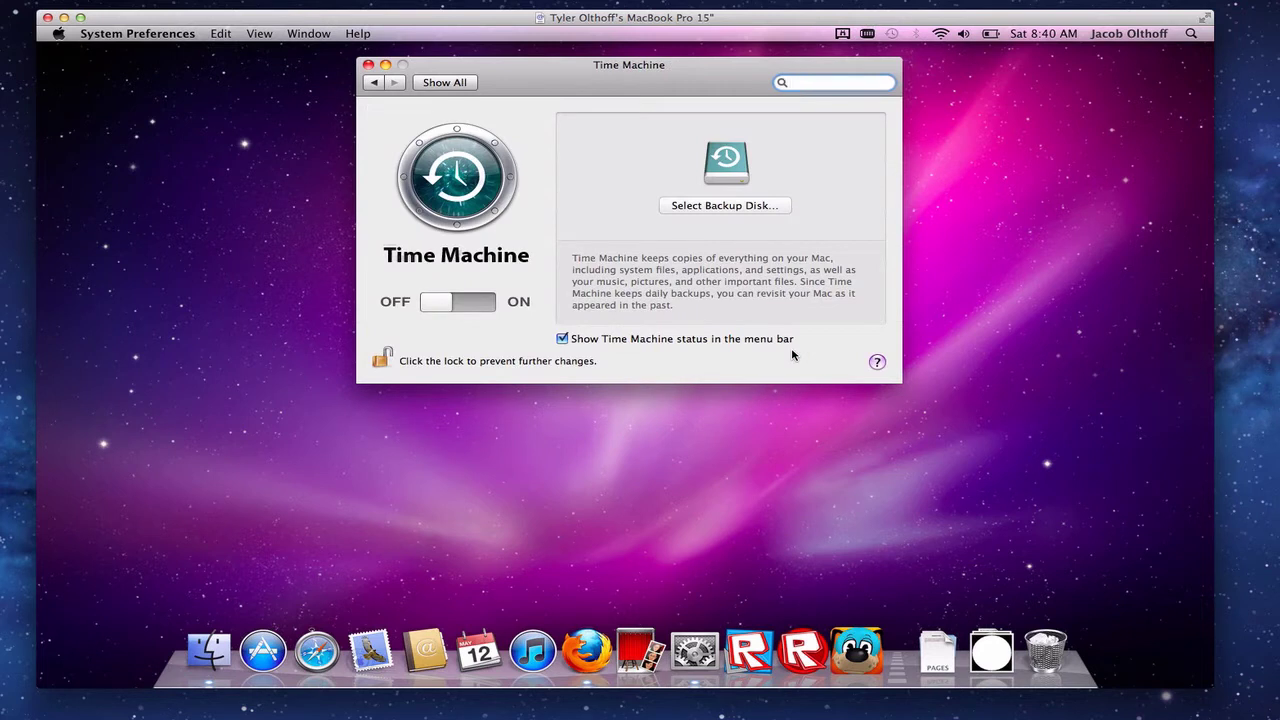
- Choose the Backups share on Server as the MacBook's Time Machine disk and connect with the account password
{"action": "left_click", "coordinate": [746, 206]}
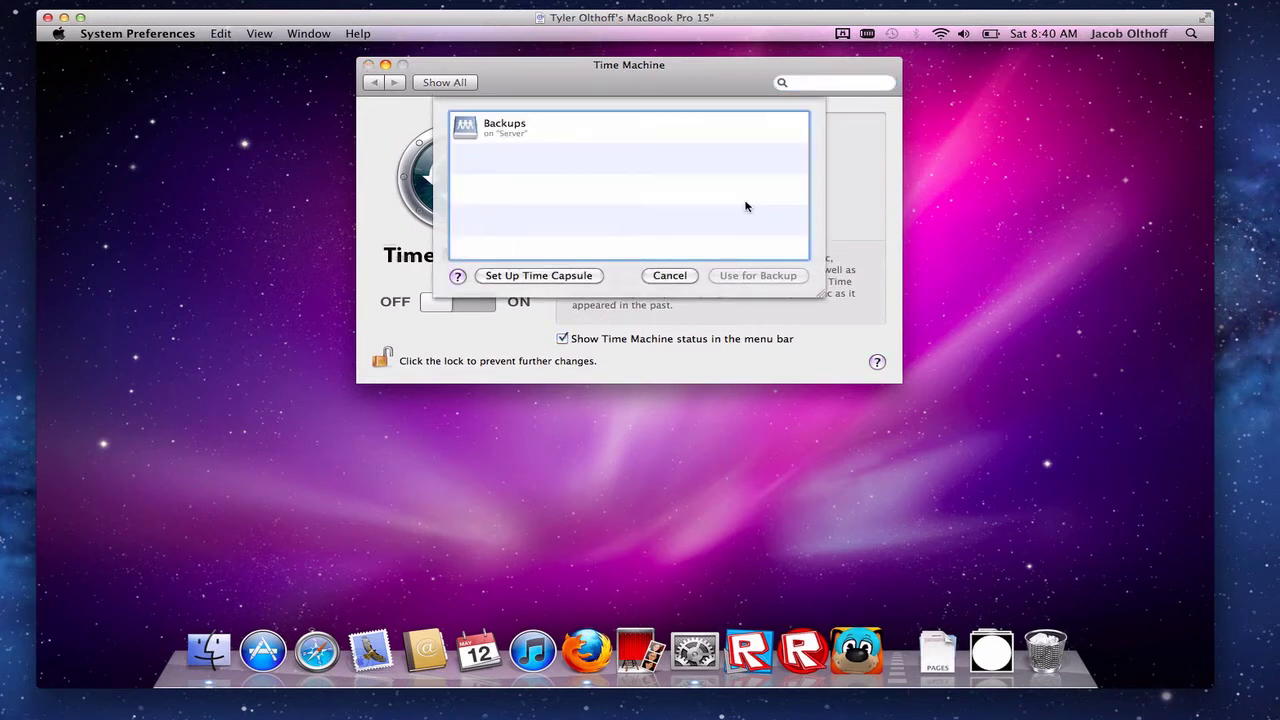
{"action": "left_click", "coordinate": [489, 130]}
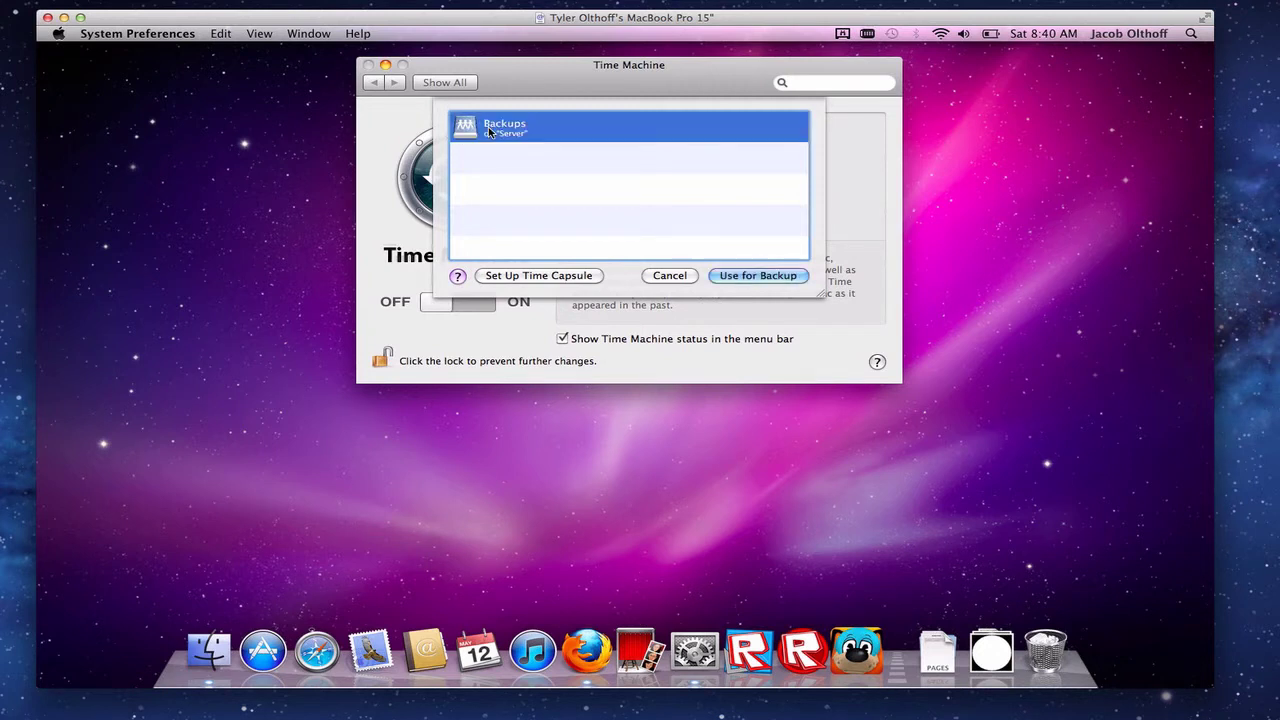
{"action": "left_click", "coordinate": [752, 275]}
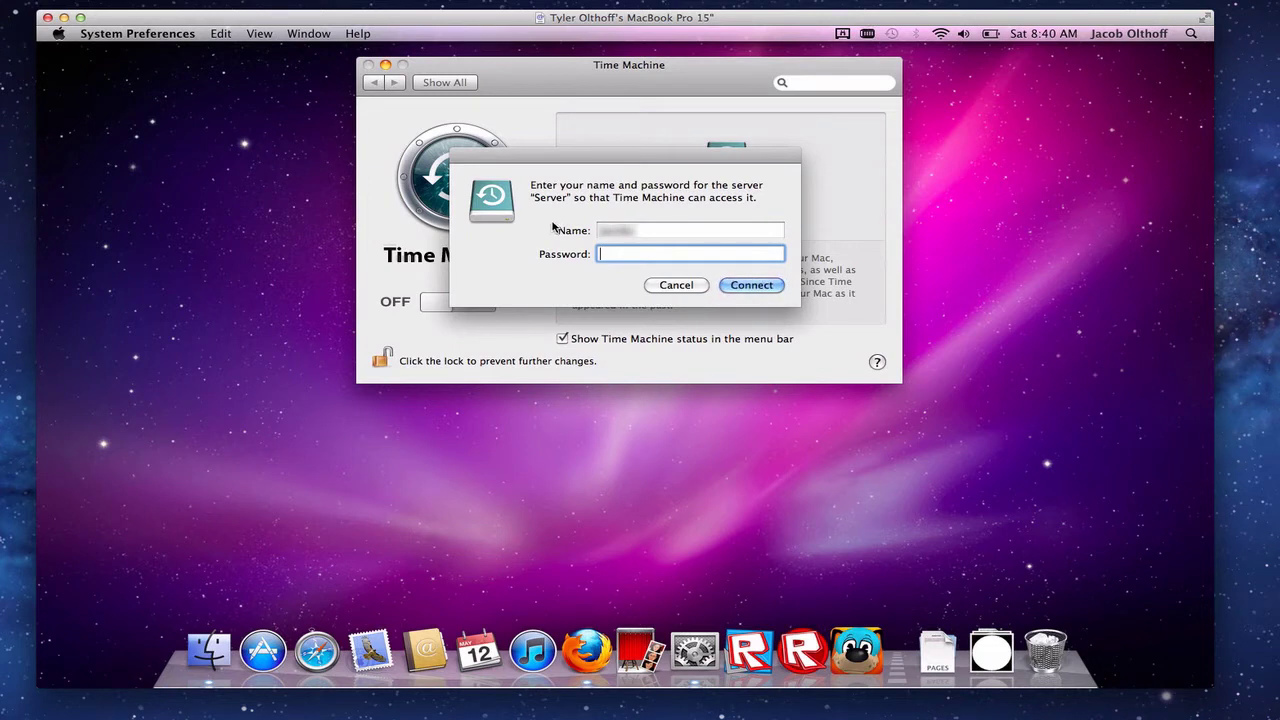
{"action": "type", "text": "•••••••••••"}
{"action": "key", "text": "Return"}
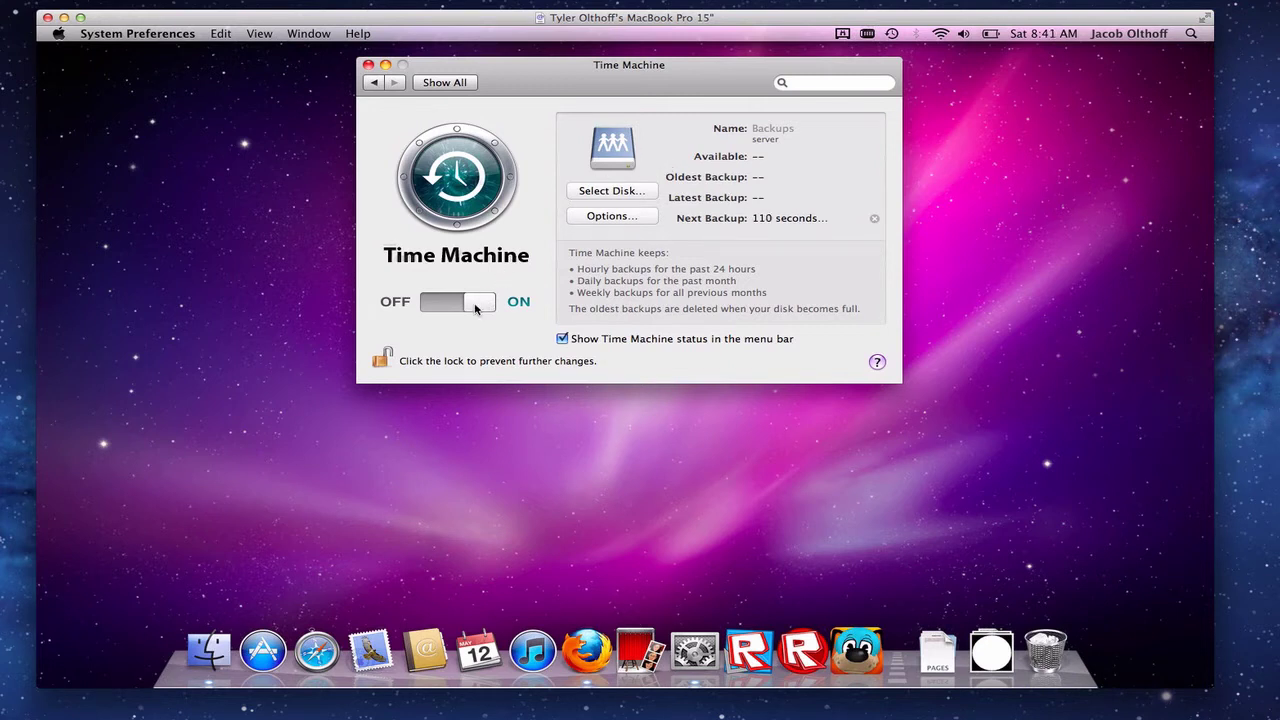
- Turn off Time Machine on the MacBook and minimise its screen-sharing window
{"action": "left_click_drag", "start_coordinate": [480, 305], "coordinate": [415, 302]}
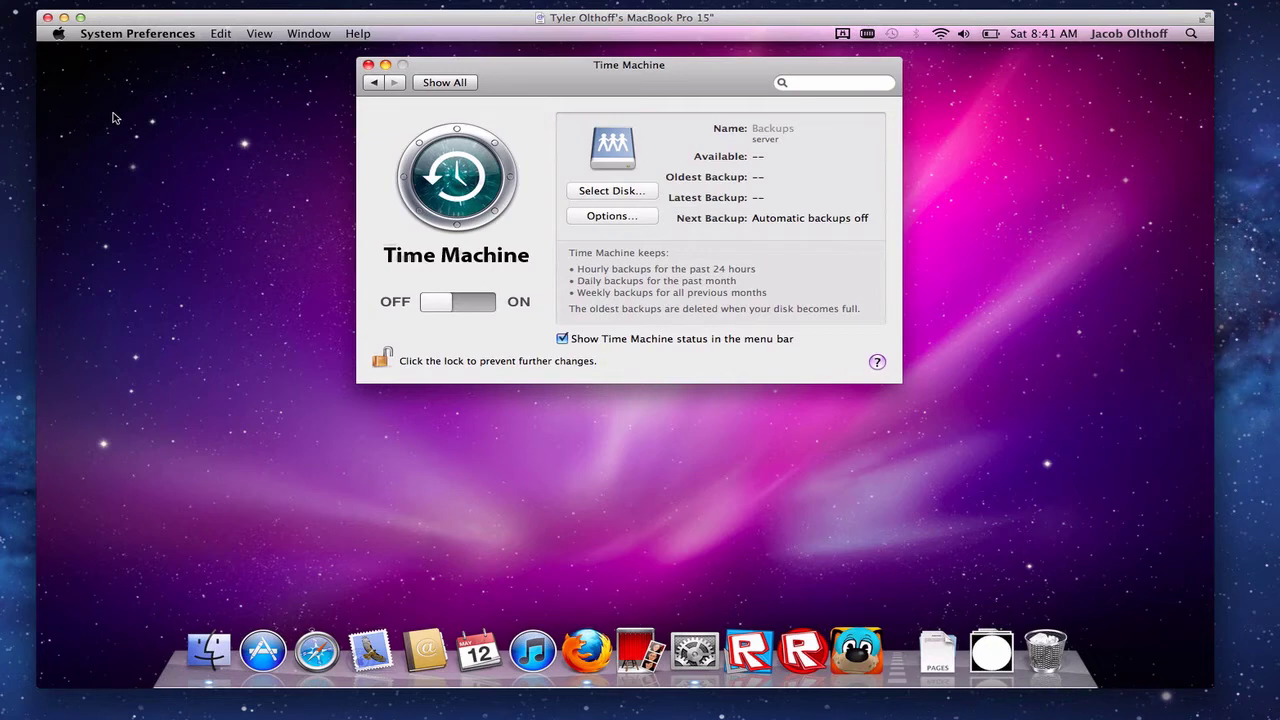
{"action": "left_click", "coordinate": [64, 18]}
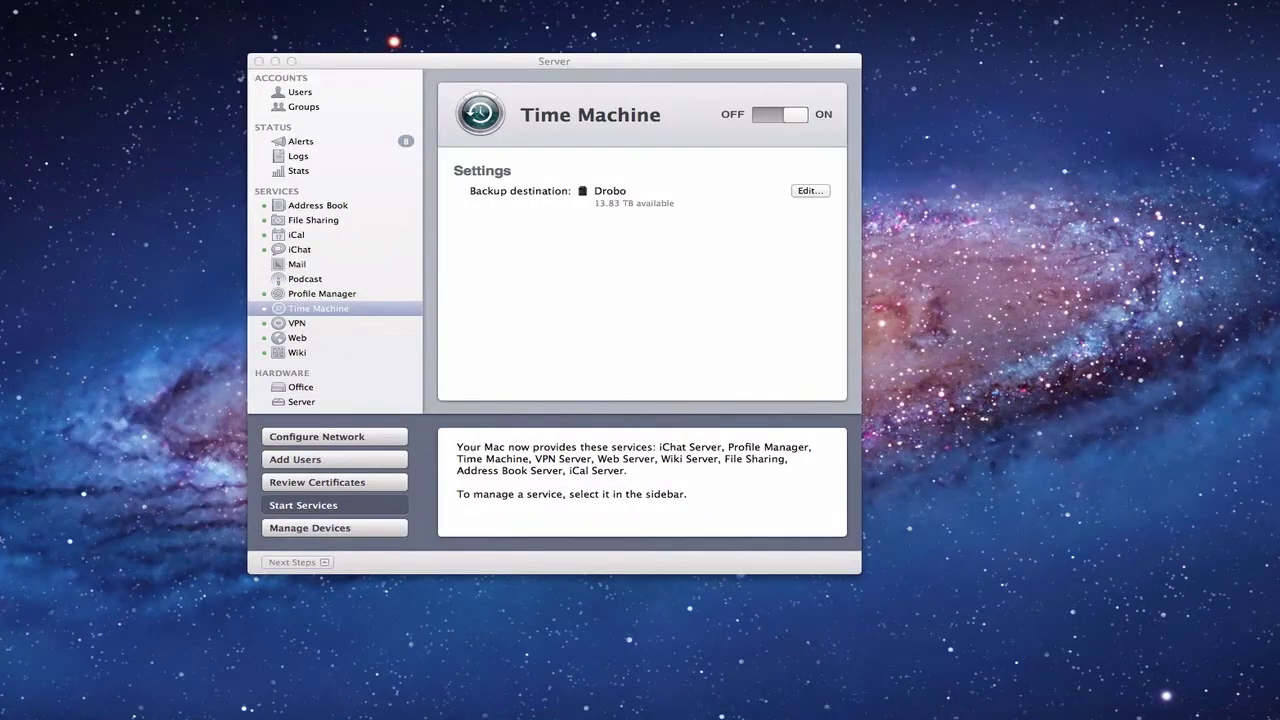
- Bring up the Drobo's Shared Items folder window and examine the Mac Pro disk image in its Backups folder
{"action": "left_click", "coordinate": [1184, 690]}
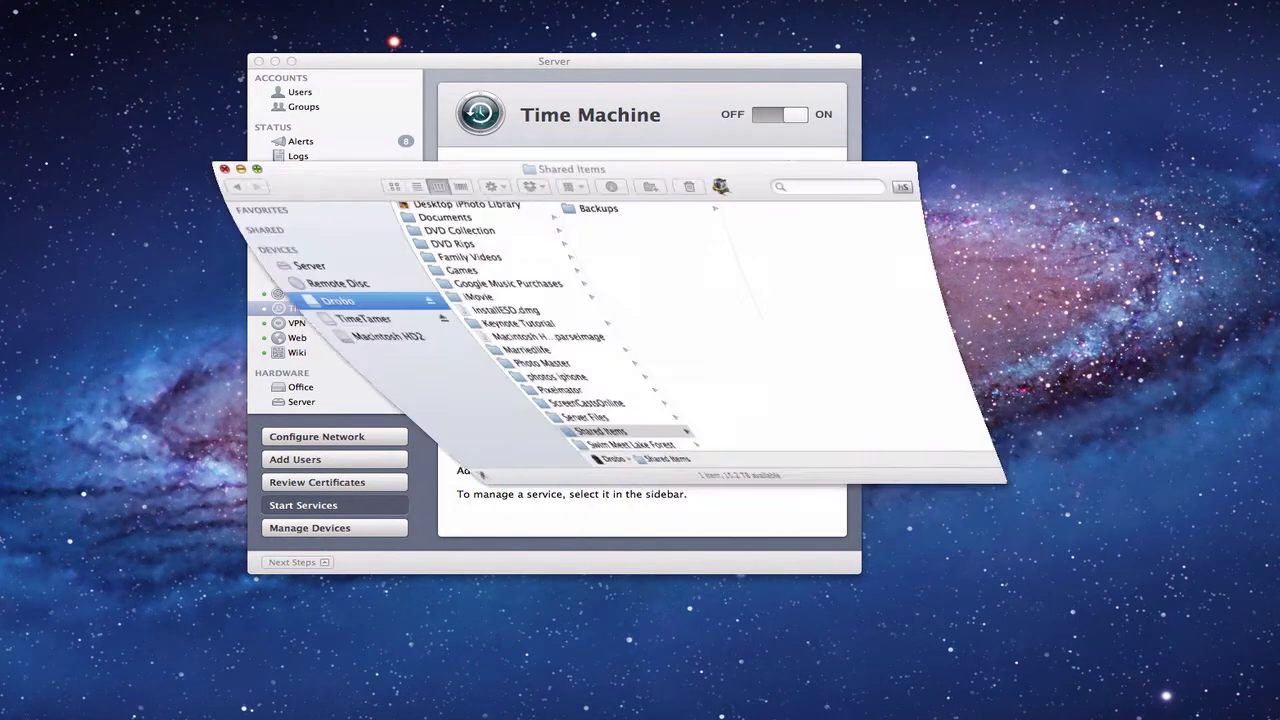
{"action": "left_click_drag", "start_coordinate": [323, 144], "coordinate": [256, 93]}
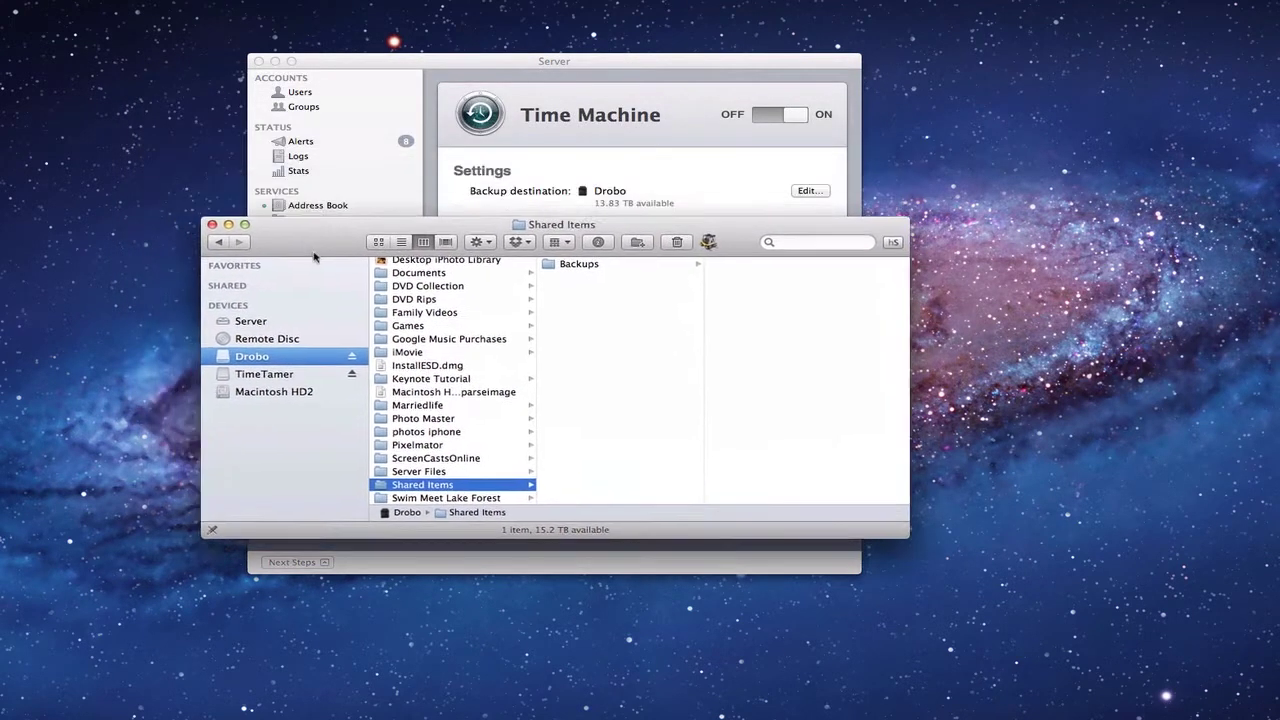
{"action": "left_click_drag", "start_coordinate": [276, 240], "coordinate": [358, 278]}
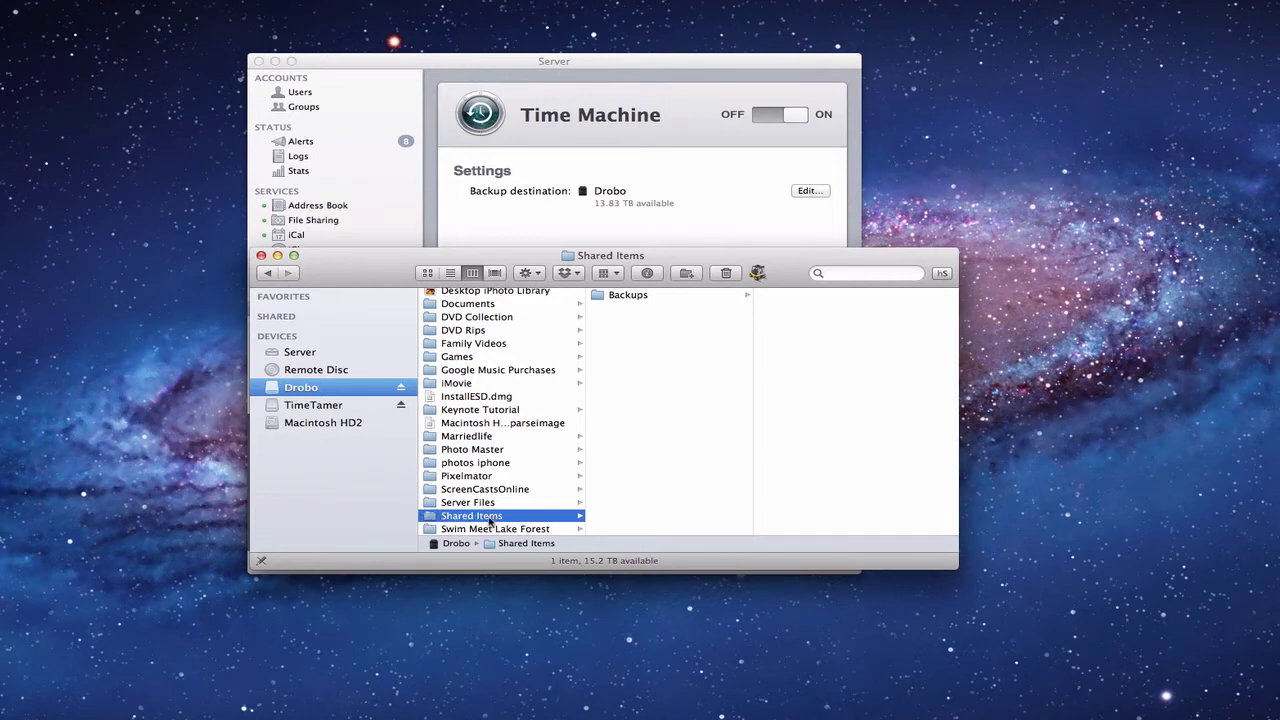
{"action": "left_click", "coordinate": [627, 296]}
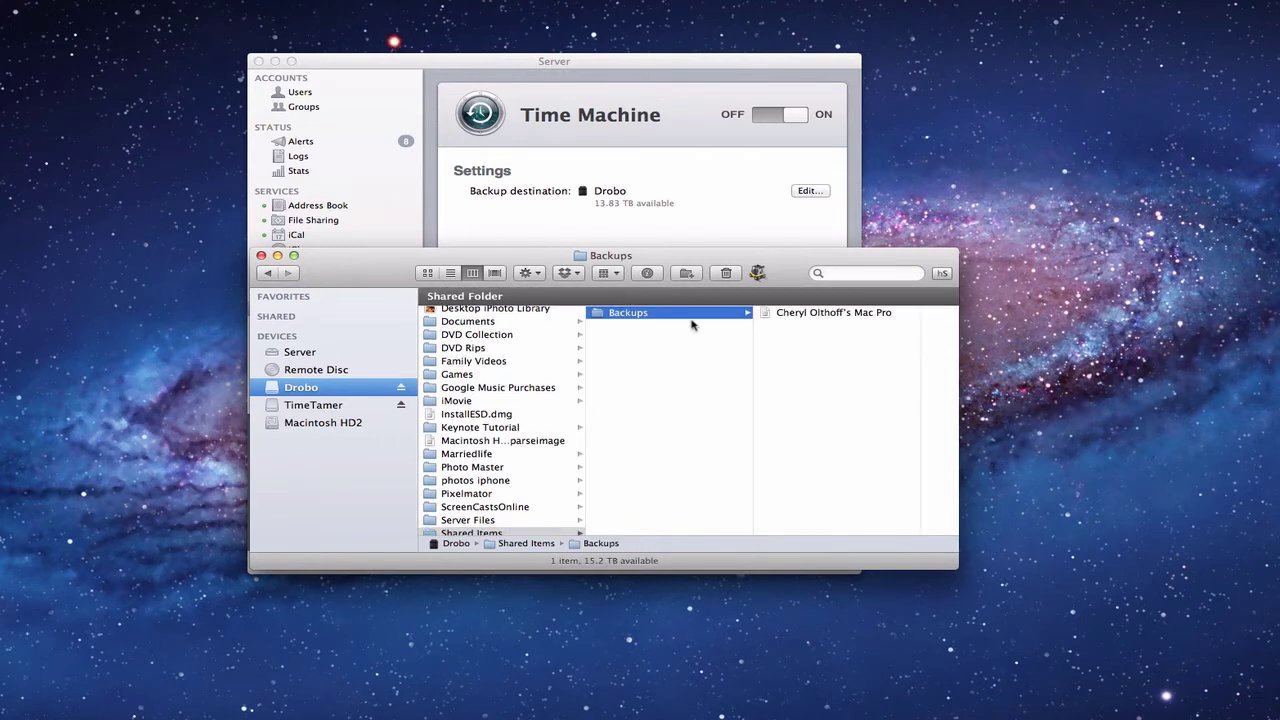
{"action": "left_click", "coordinate": [801, 316]}
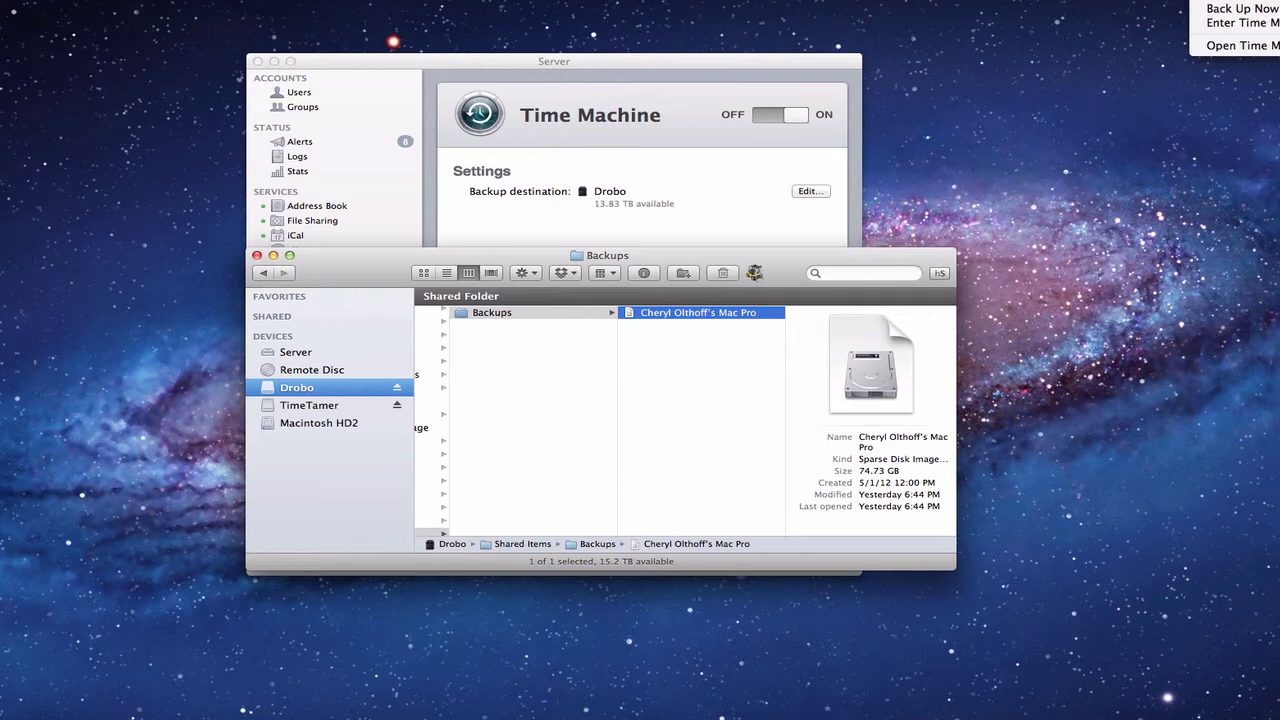
- Open the server's own Time Machine preferences to check its backup disk, and bring the Backups folder window forward
{"action": "left_click", "coordinate": [1247, 46]}
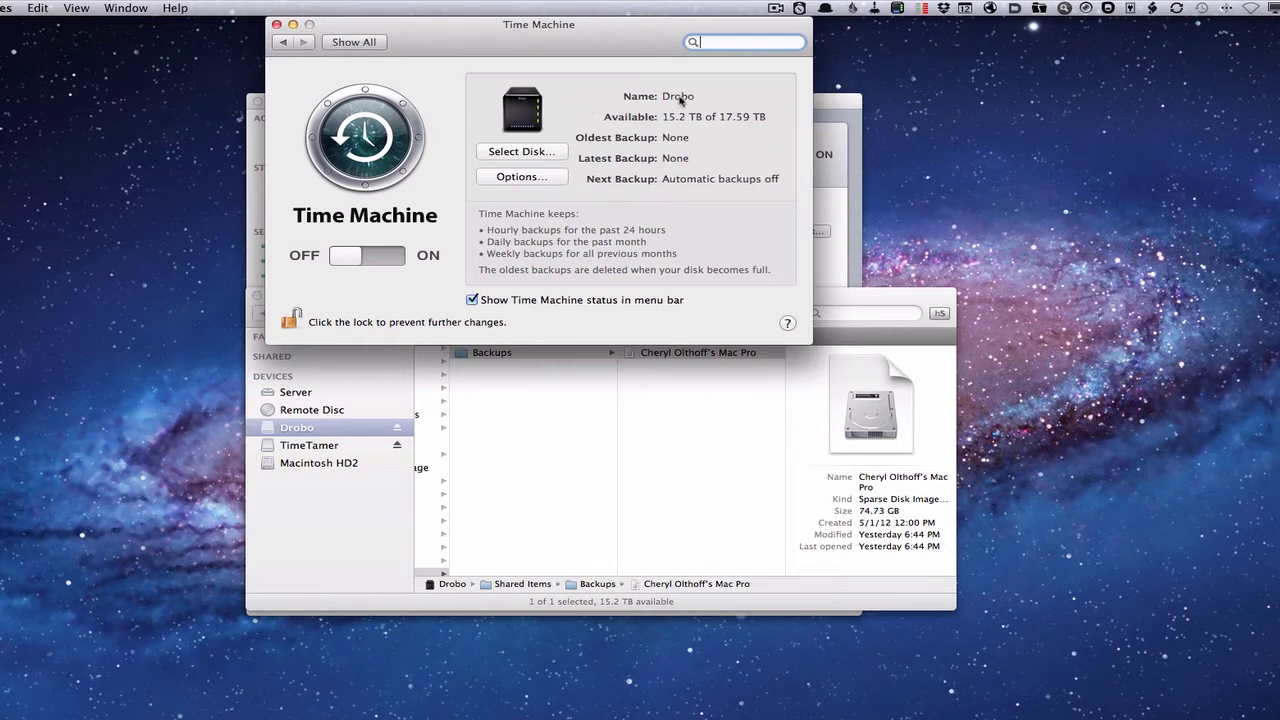
{"action": "mouse_move", "coordinate": [685, 104]}
{"action": "left_click", "coordinate": [838, 299]}
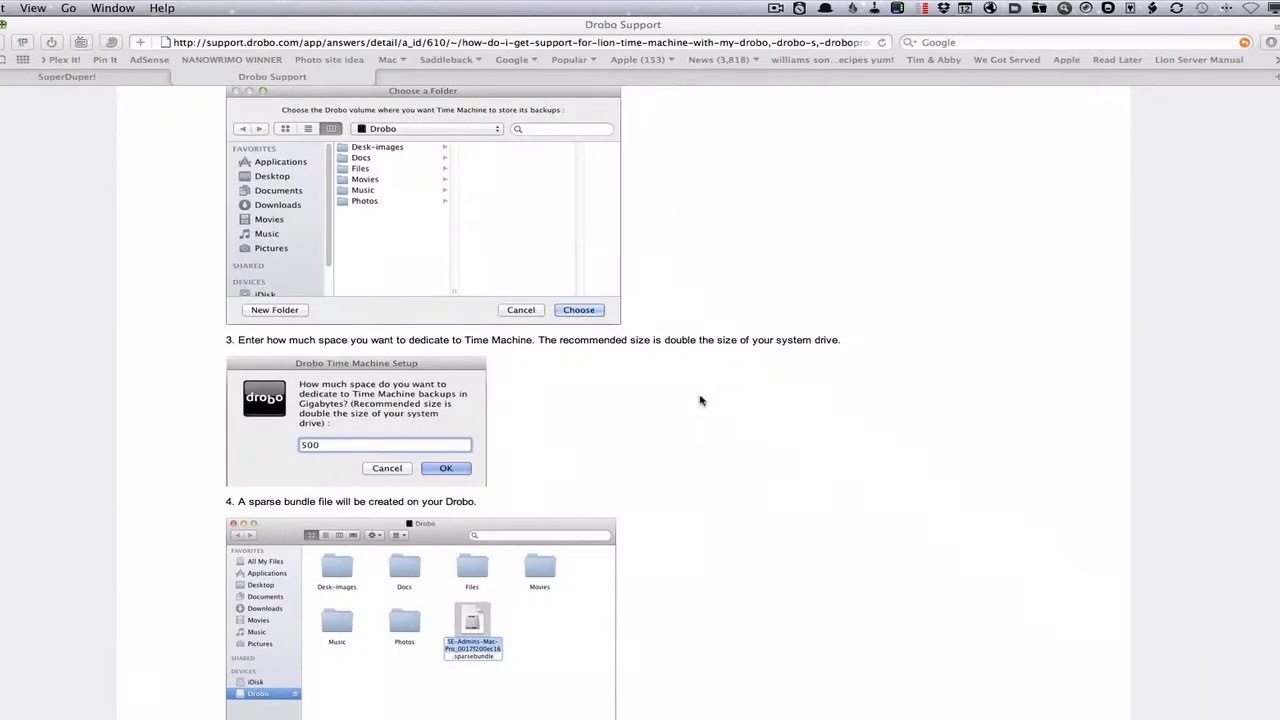
- Review the Drobo Support article on getting Lion Time Machine support, from its title down through the setup steps
{"action": "scroll", "coordinate": [486, 250], "scroll_direction": "up", "scroll_amount": 8}
{"action": "scroll", "coordinate": [486, 252], "scroll_direction": "up", "scroll_amount": 3}
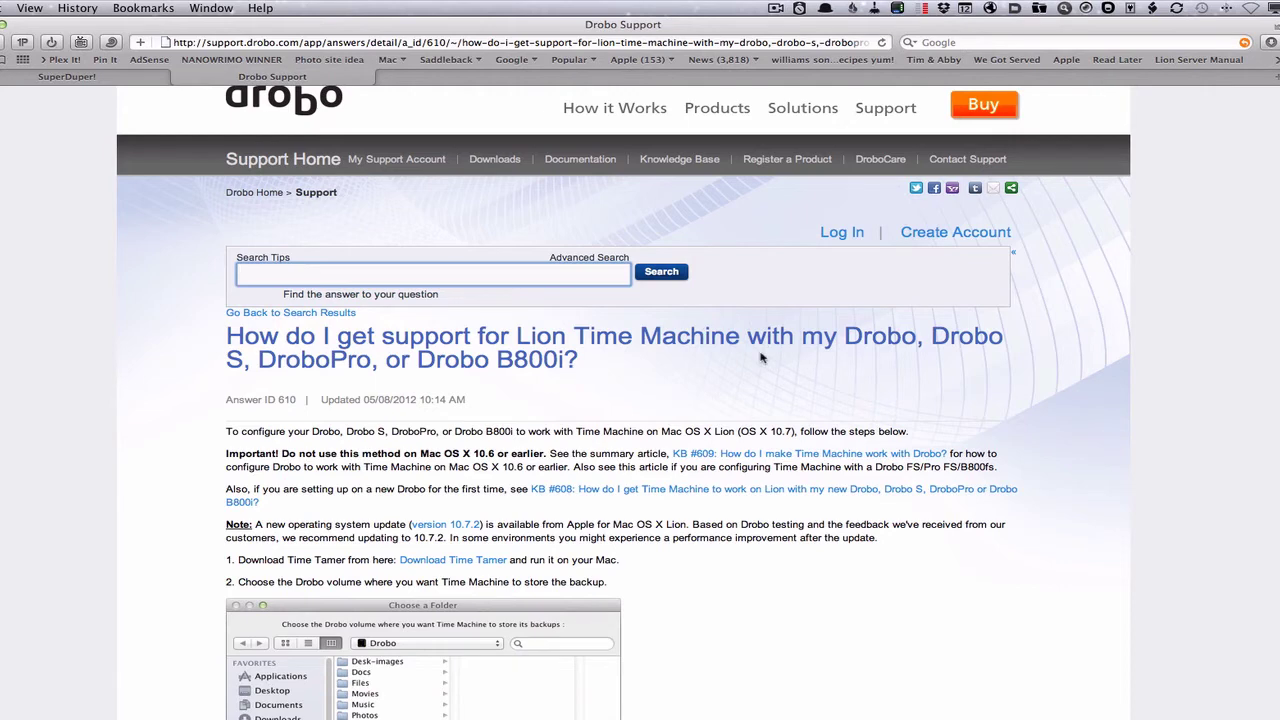
{"action": "scroll", "coordinate": [766, 345], "scroll_direction": "down", "scroll_amount": 3}
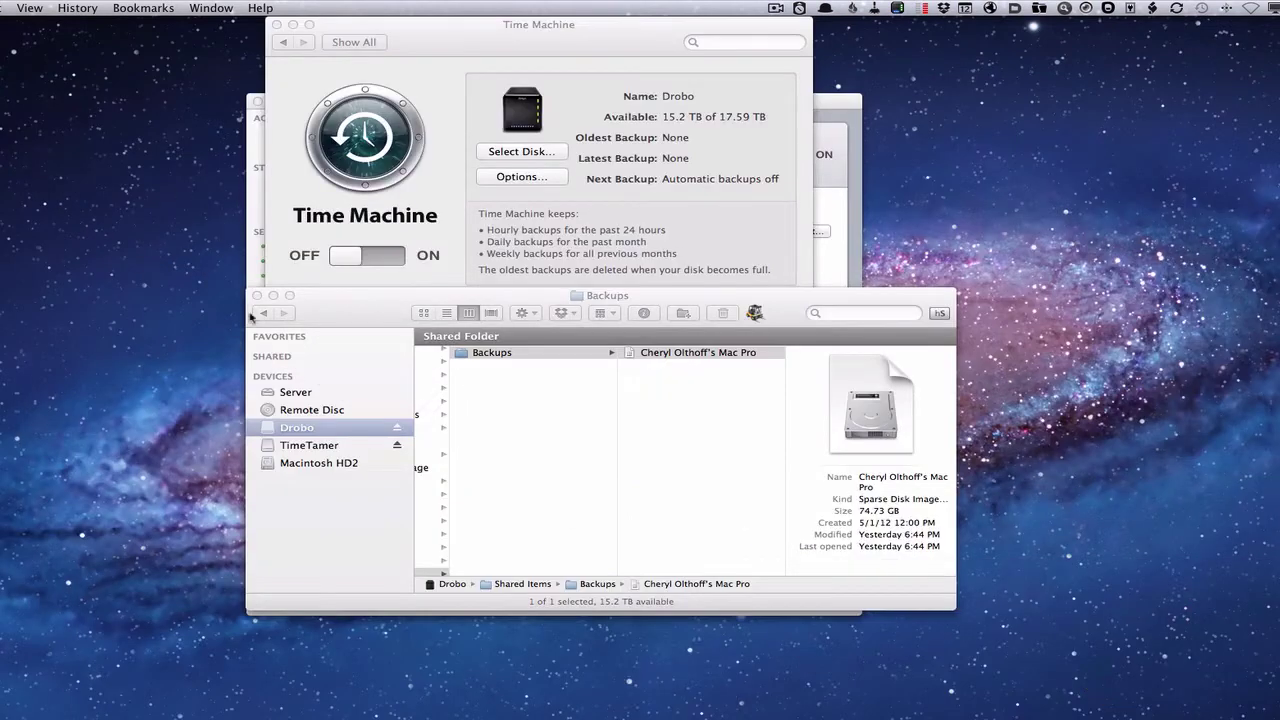
- Launch the TimeTamer application from the TimeTamer volume and allow the downloaded app to open
{"action": "left_click", "coordinate": [316, 448]}
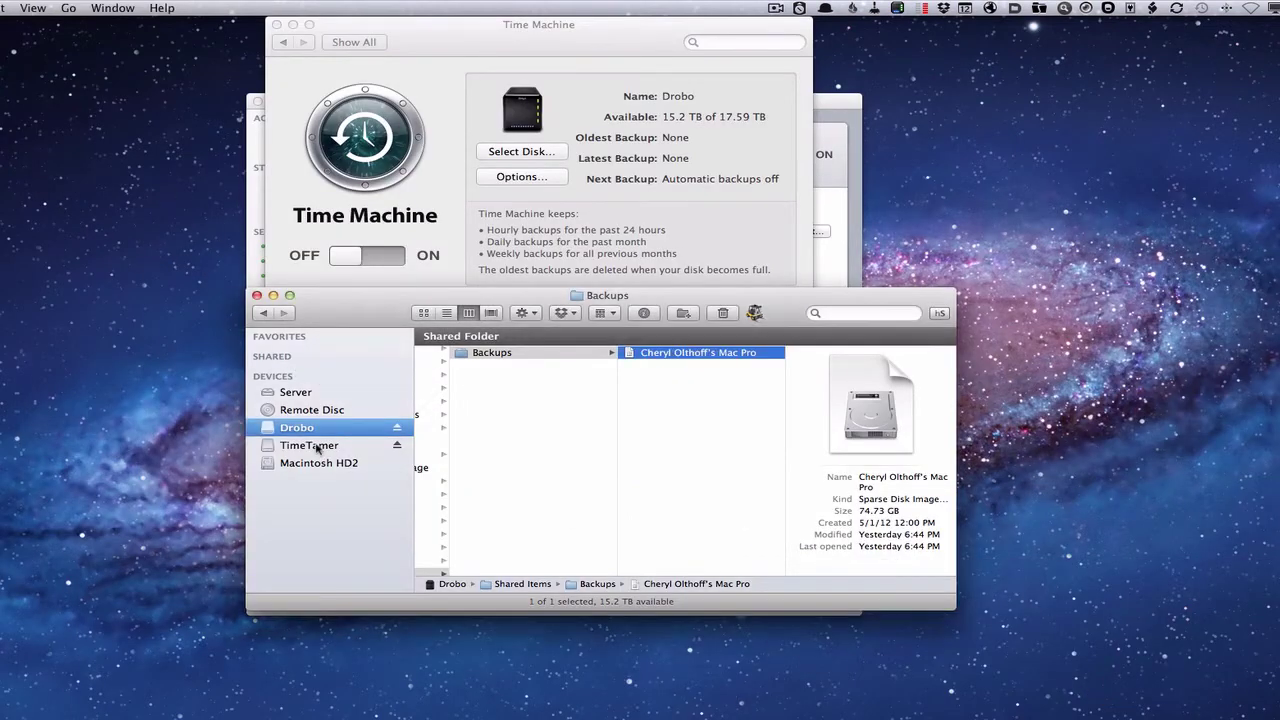
{"action": "left_click", "coordinate": [316, 448]}
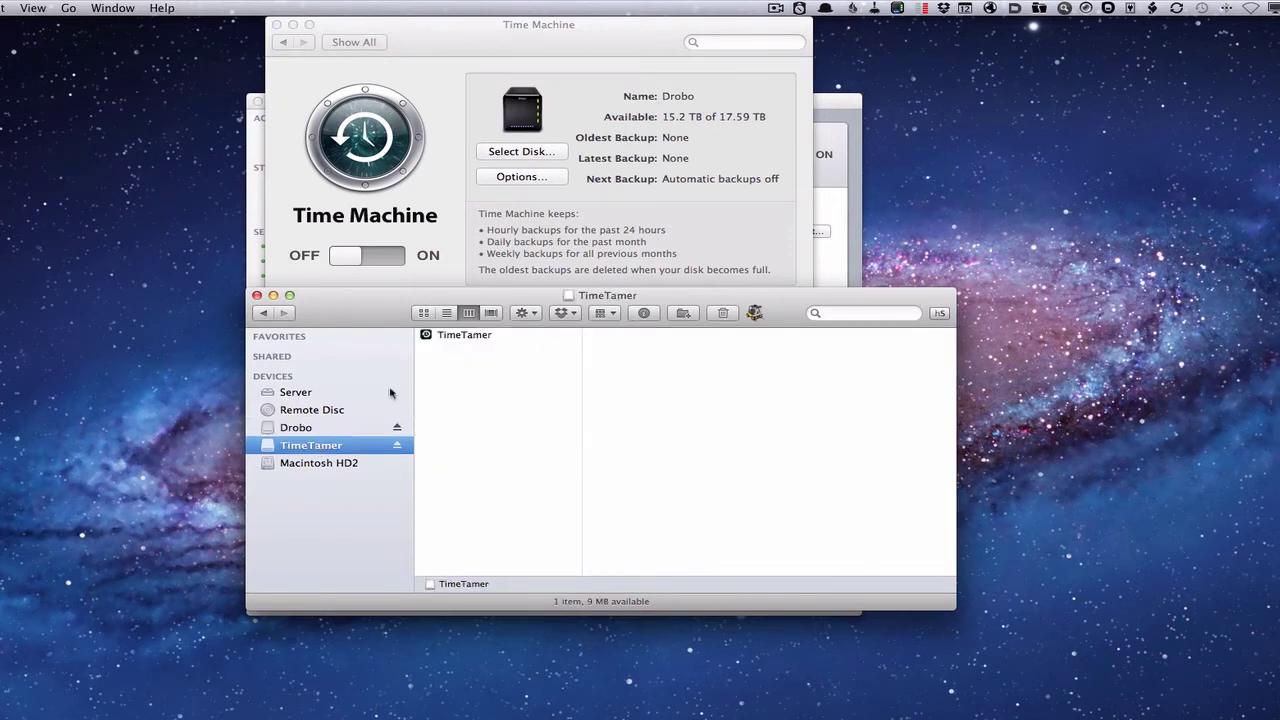
{"action": "left_click", "coordinate": [462, 338]}
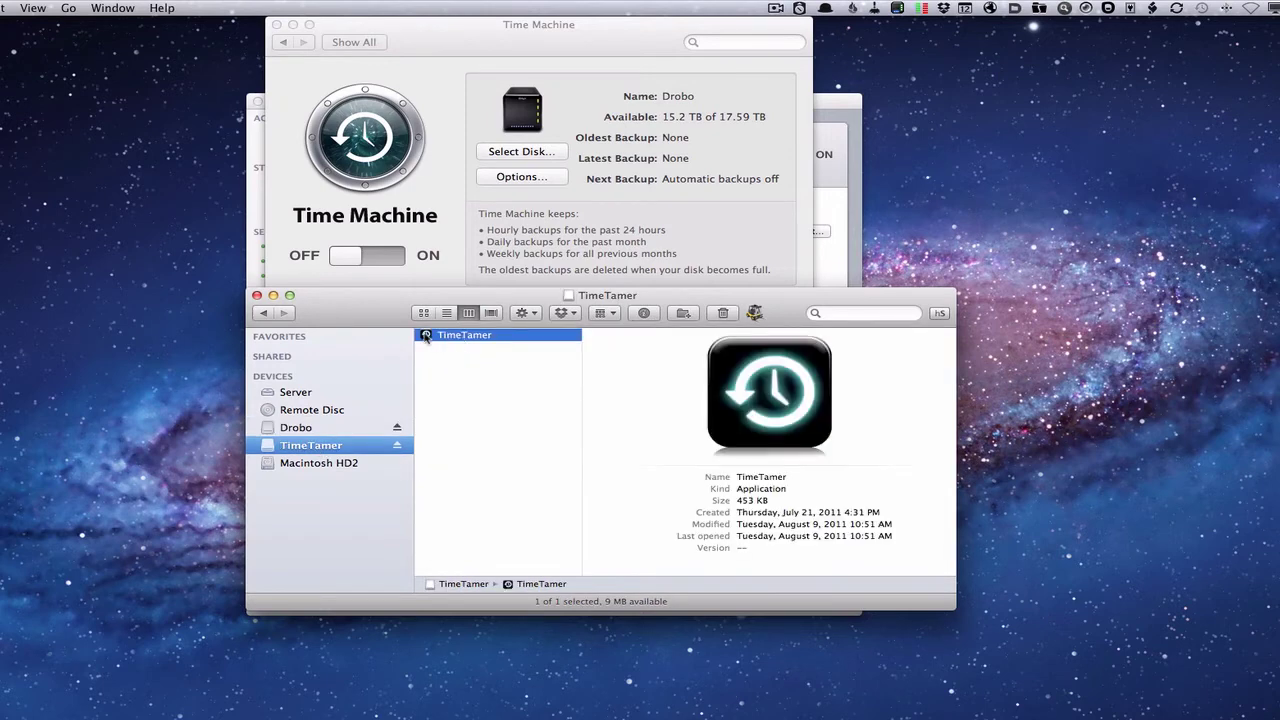
{"action": "double_click", "coordinate": [425, 336]}
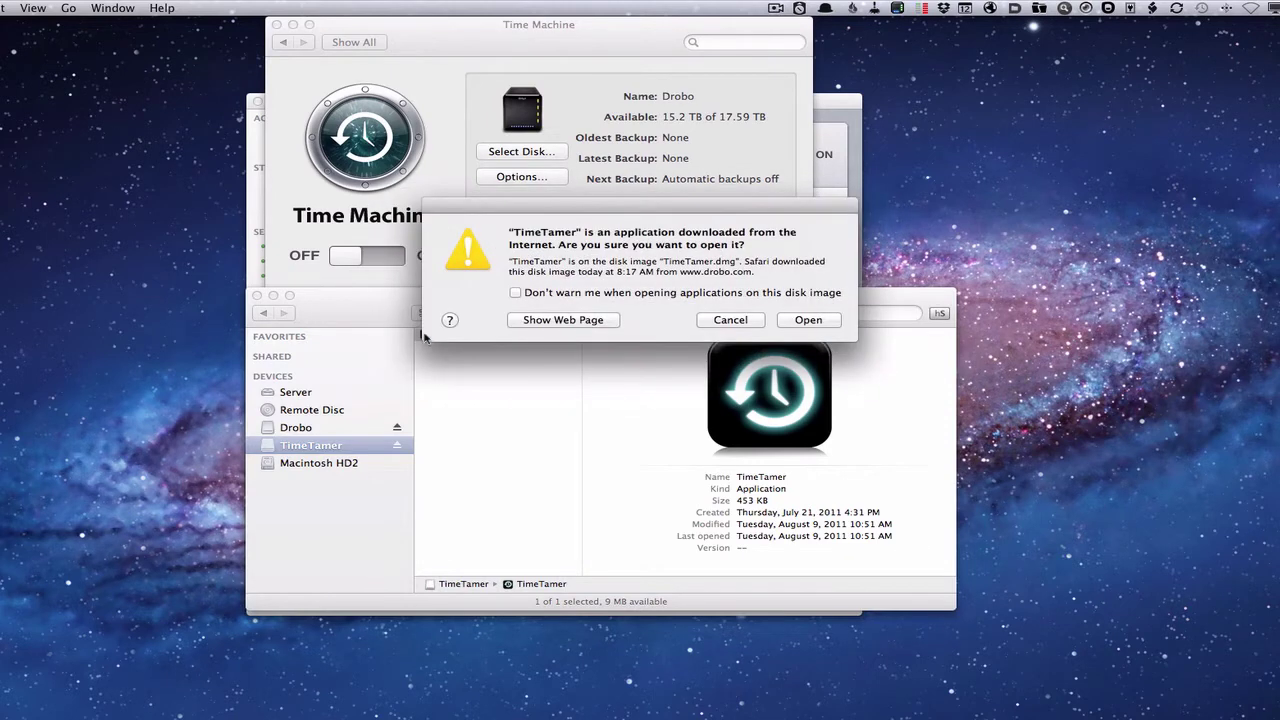
{"action": "left_click", "coordinate": [837, 320]}
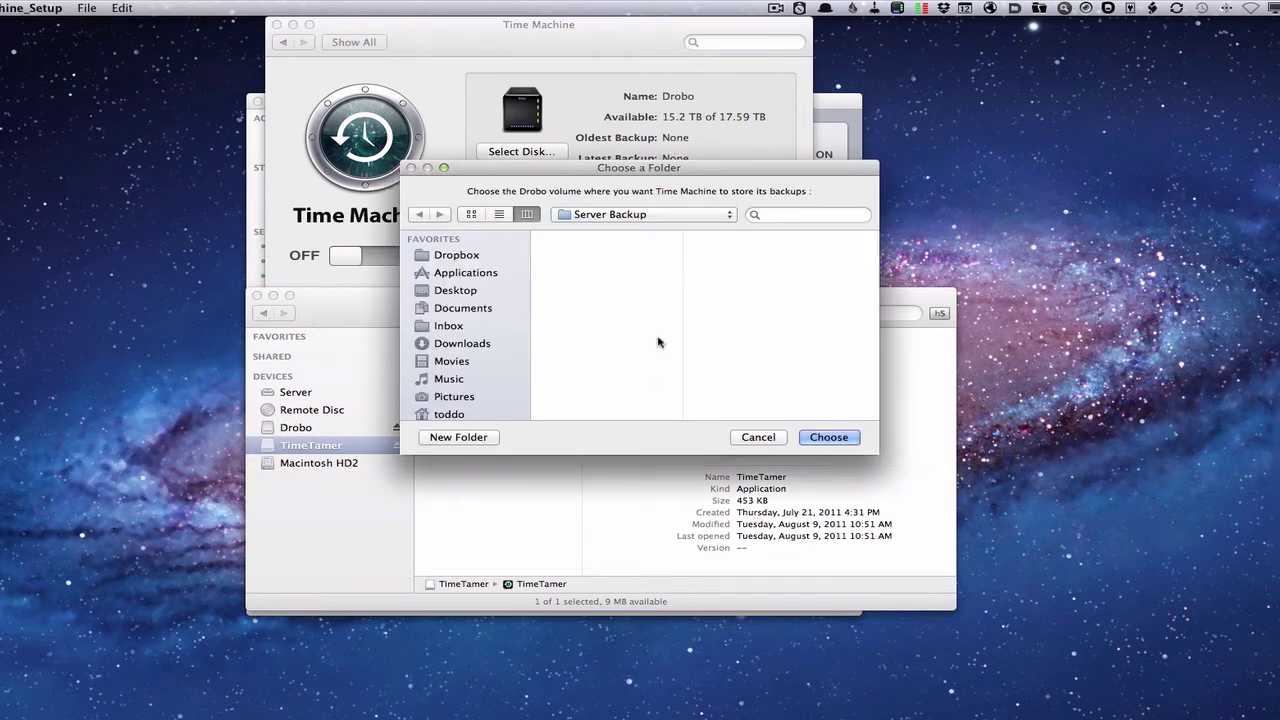
- Choose the Server Backup folder on the Drobo for Time Machine backups and dedicate 1000 GB to them
{"action": "scroll", "coordinate": [497, 360], "scroll_direction": "down", "scroll_amount": 2}
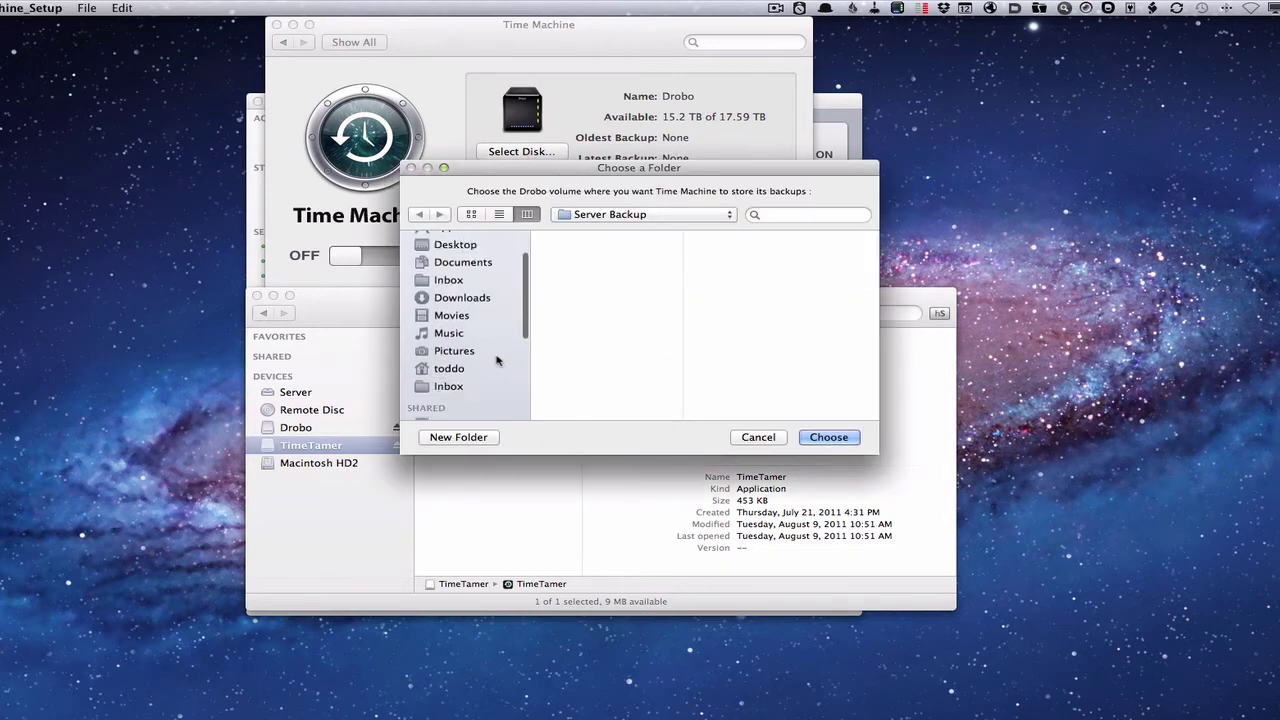
{"action": "scroll", "coordinate": [497, 360], "scroll_direction": "down", "scroll_amount": 5}
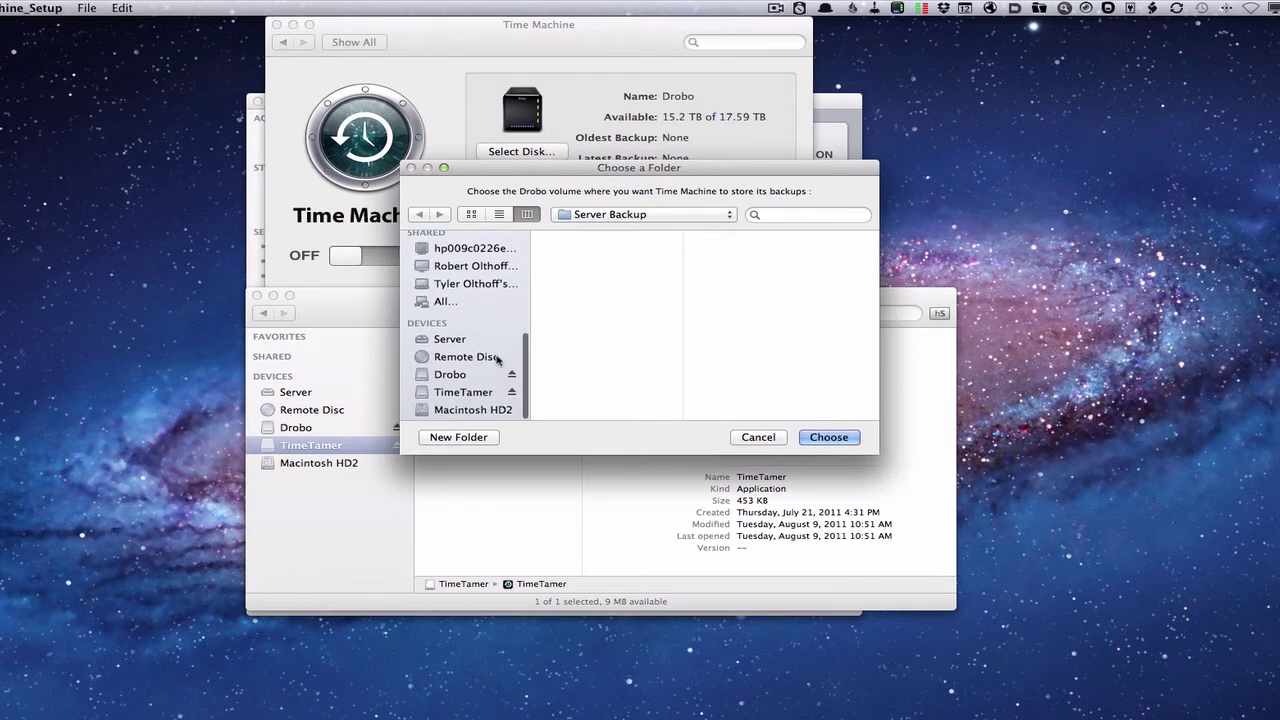
{"action": "left_click", "coordinate": [447, 377]}
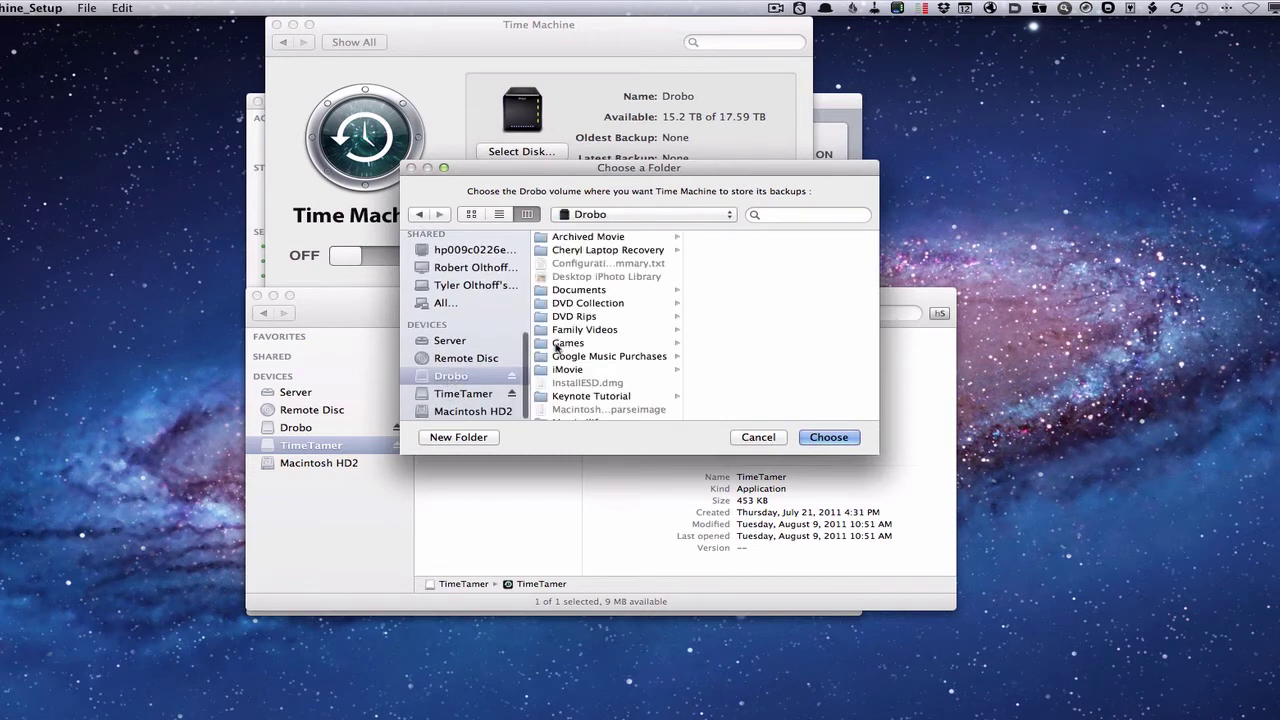
{"action": "scroll", "coordinate": [557, 347], "scroll_direction": "down", "scroll_amount": 6}
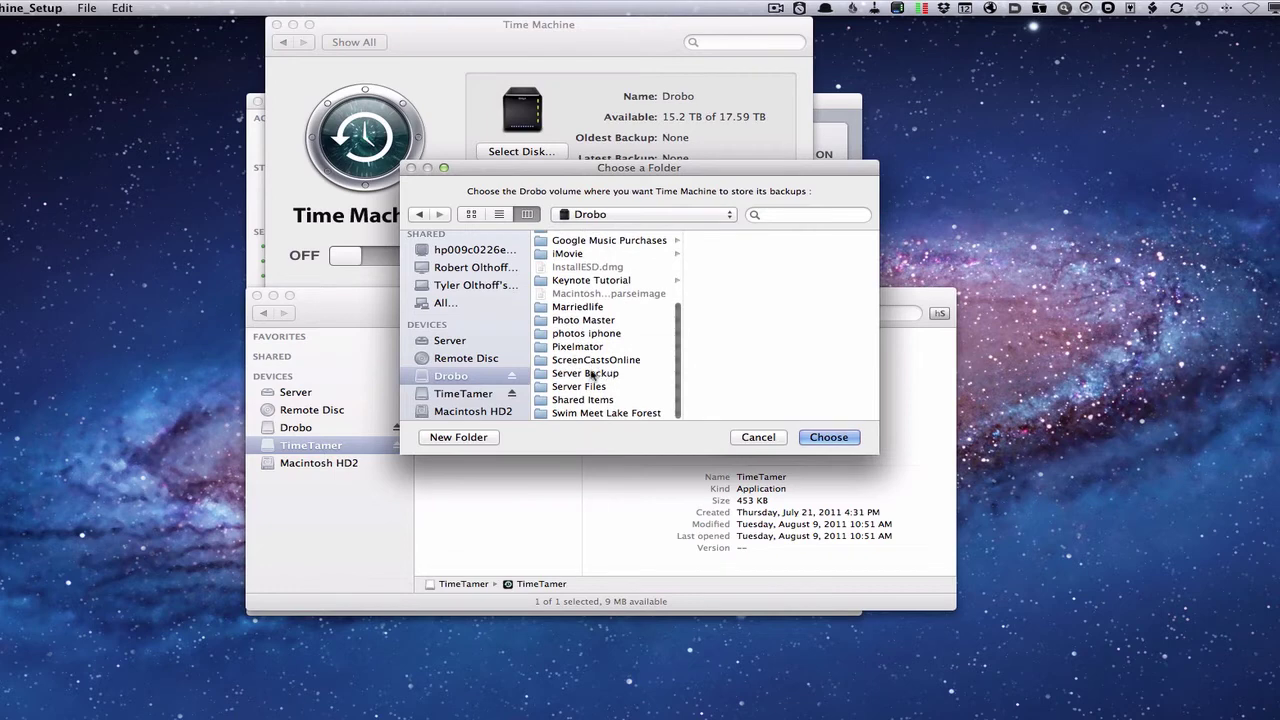
{"action": "left_click", "coordinate": [592, 374]}
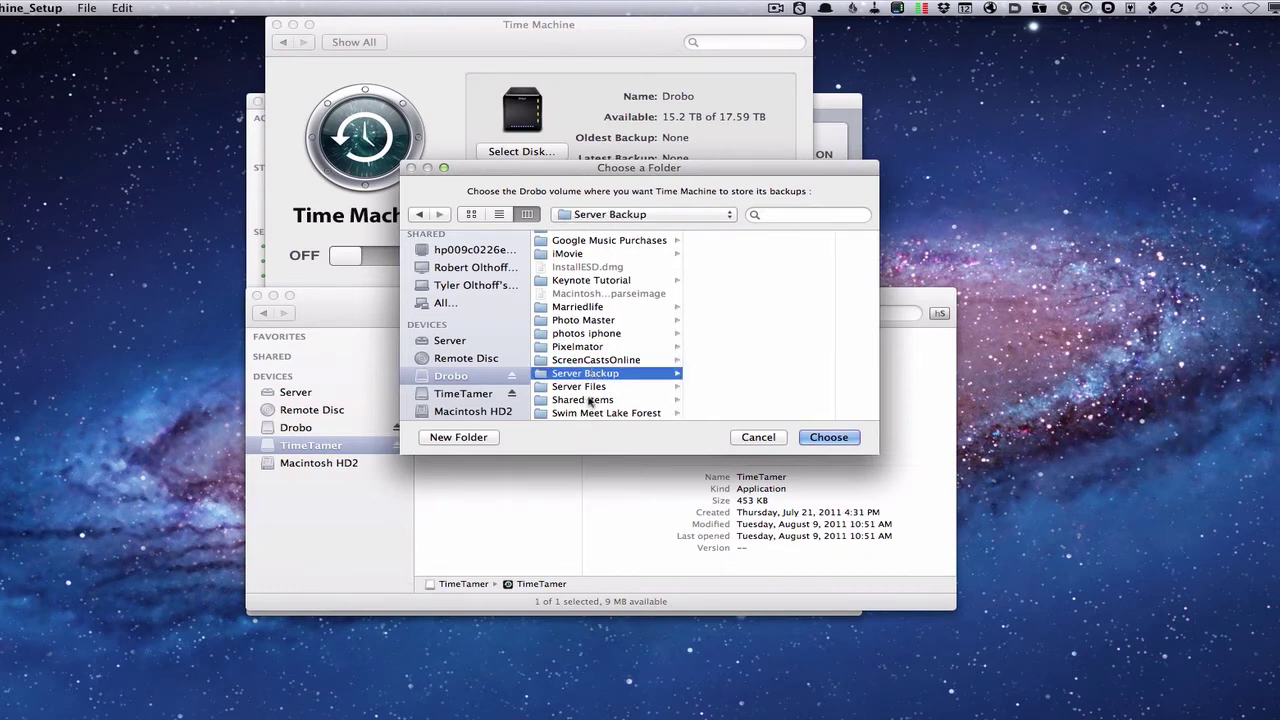
{"action": "left_click", "coordinate": [828, 437]}
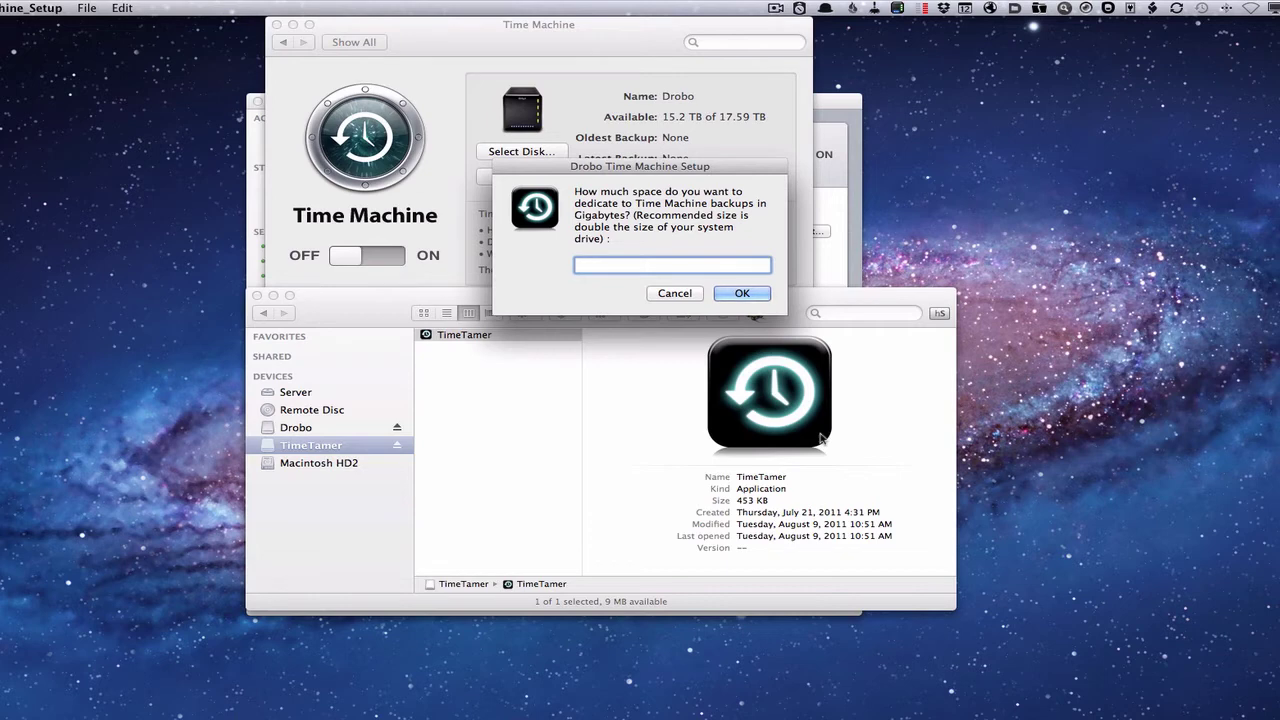
{"action": "type", "text": "1000"}
{"action": "left_click", "coordinate": [743, 293]}
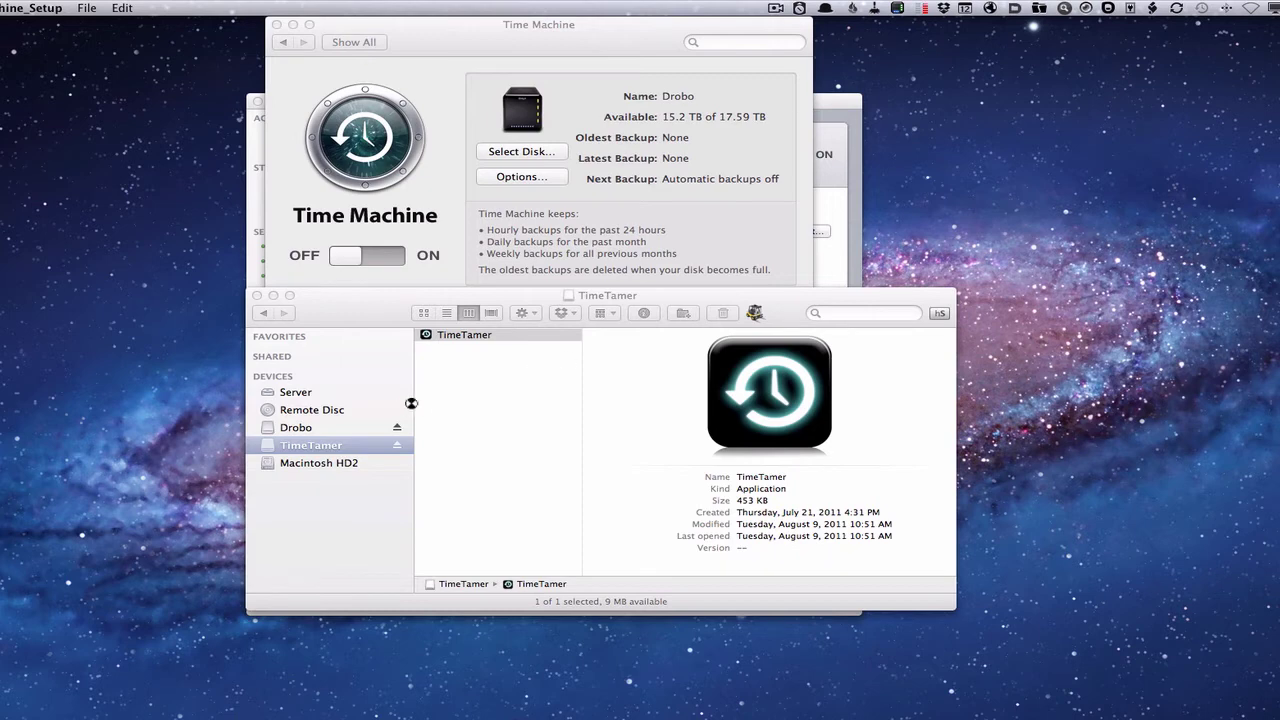
- Open the Server Backup folder on the Drobo to check for the sparse bundle file
{"action": "left_click", "coordinate": [298, 428]}
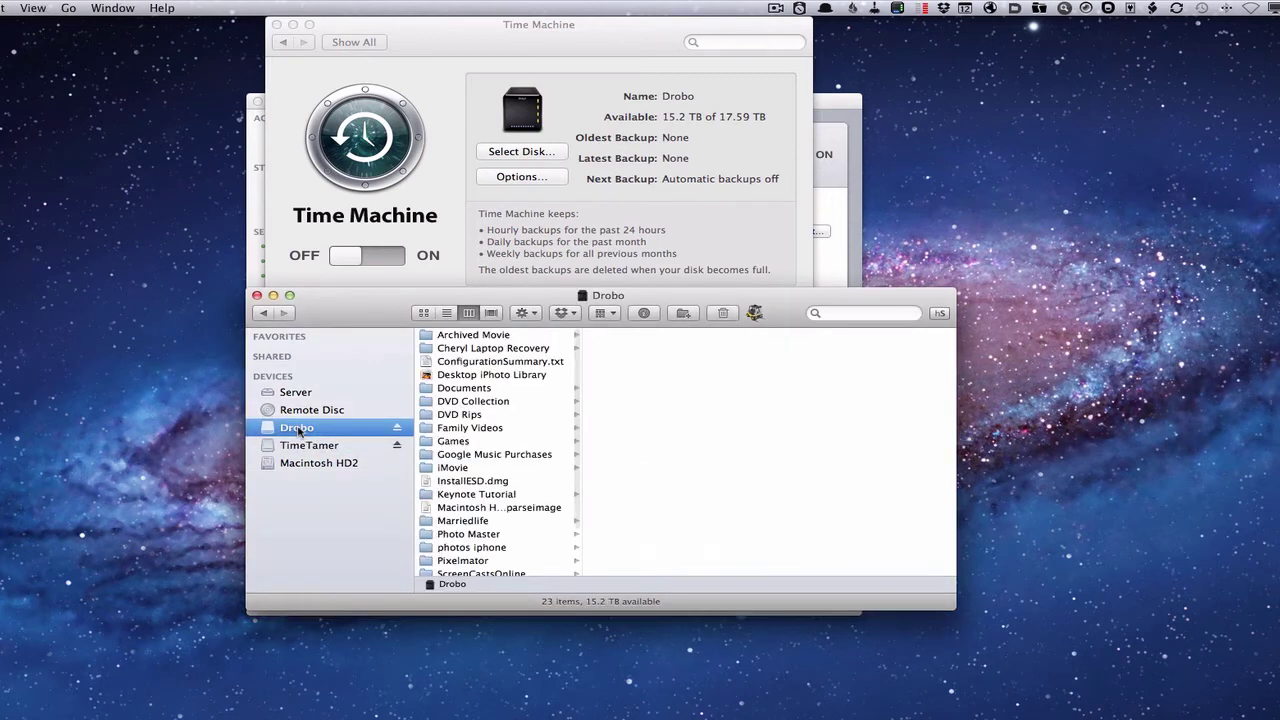
{"action": "scroll", "coordinate": [528, 470], "scroll_direction": "down", "scroll_amount": 3}
{"action": "scroll", "coordinate": [528, 470], "scroll_direction": "down", "scroll_amount": 1}
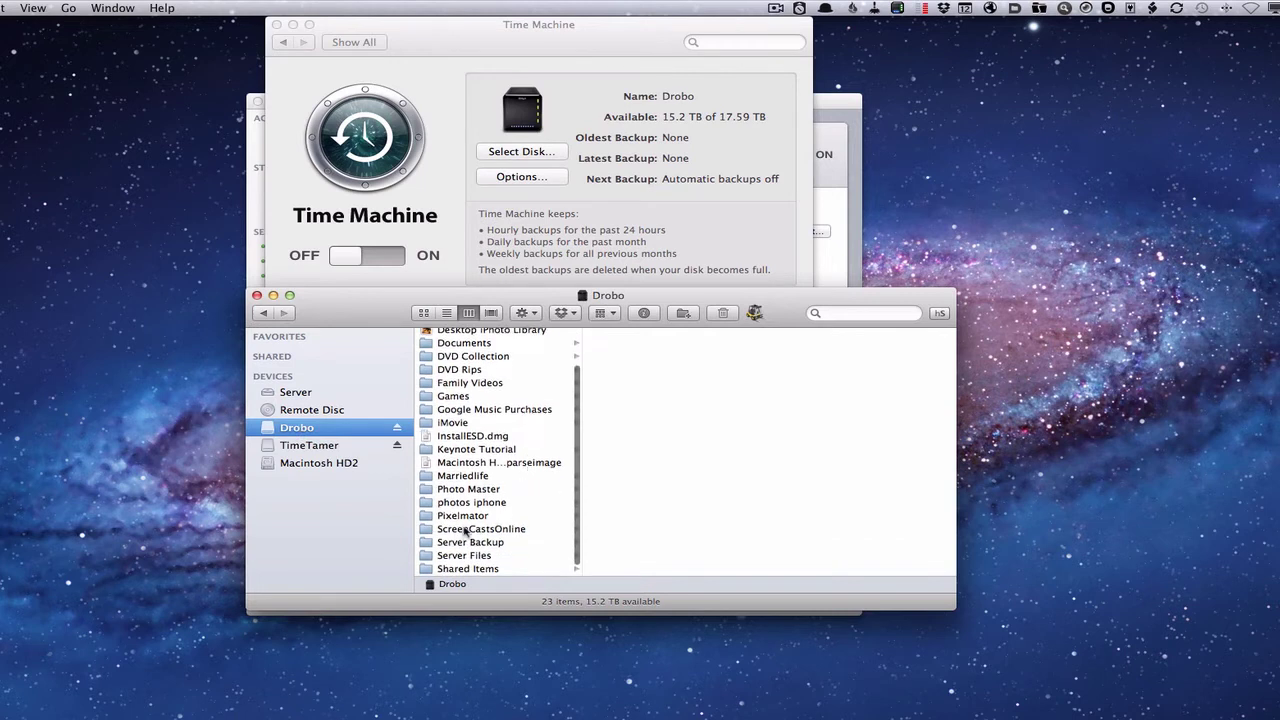
{"action": "left_click", "coordinate": [489, 545]}
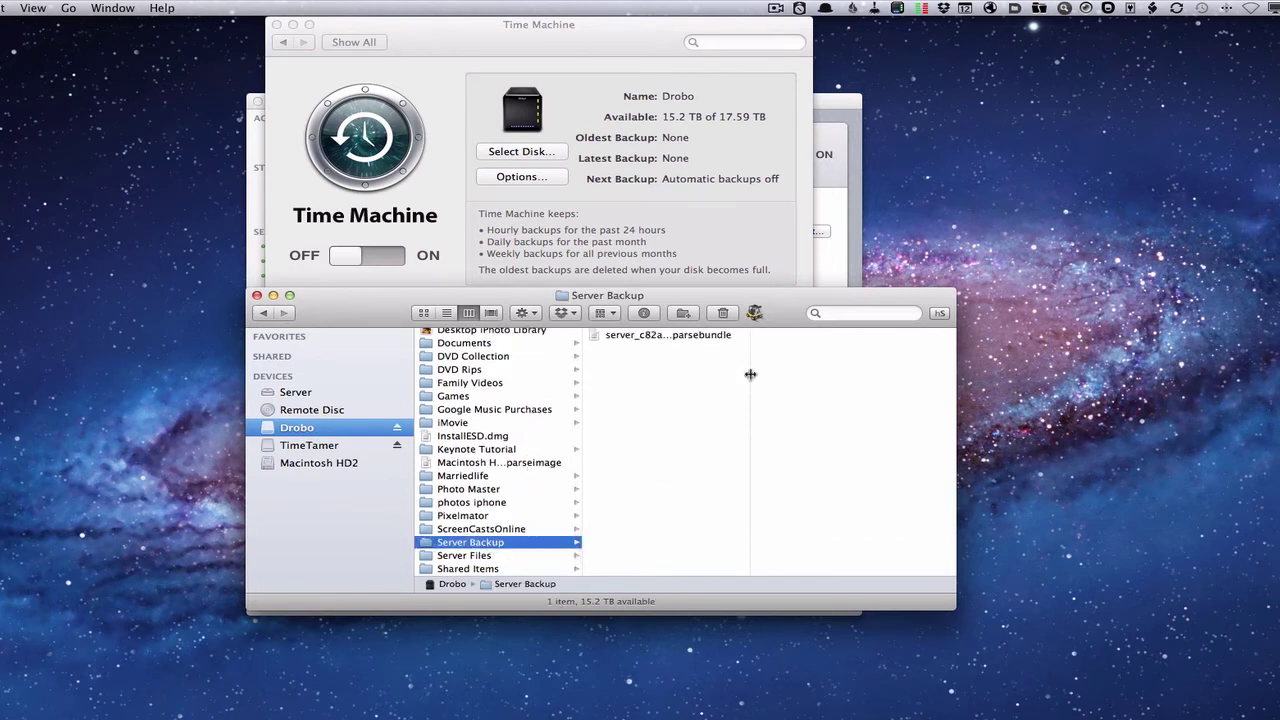
- Inspect the sparse bundle file's details in the Server Backup folder, and check the disks available for backup in the Time Machine preferences
{"action": "left_click", "coordinate": [650, 339]}
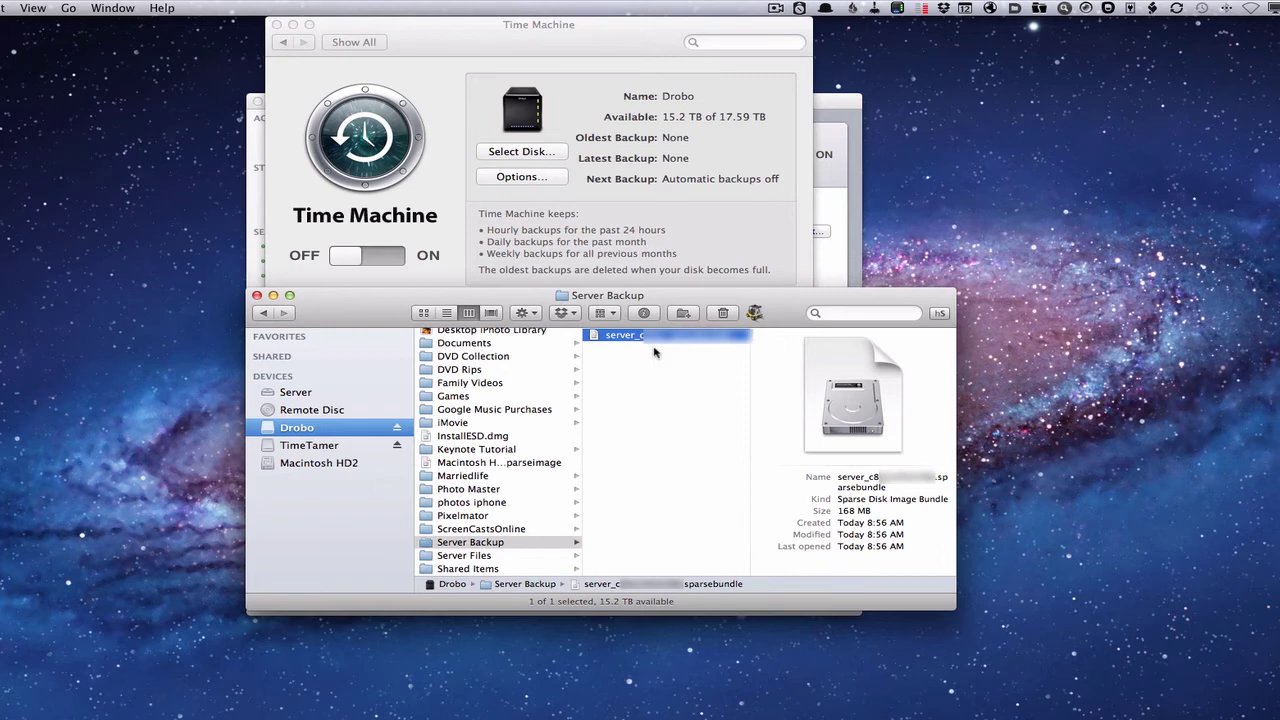
{"action": "left_click", "coordinate": [469, 42]}
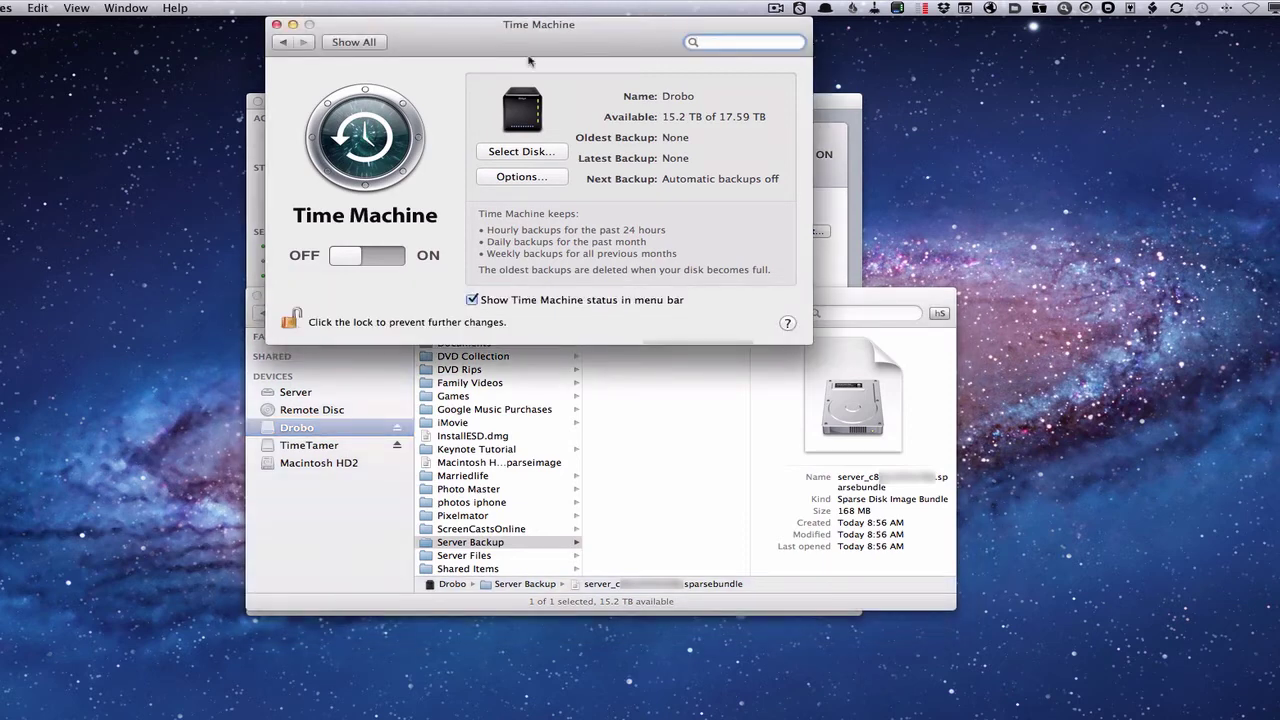
{"action": "left_click", "coordinate": [529, 152]}
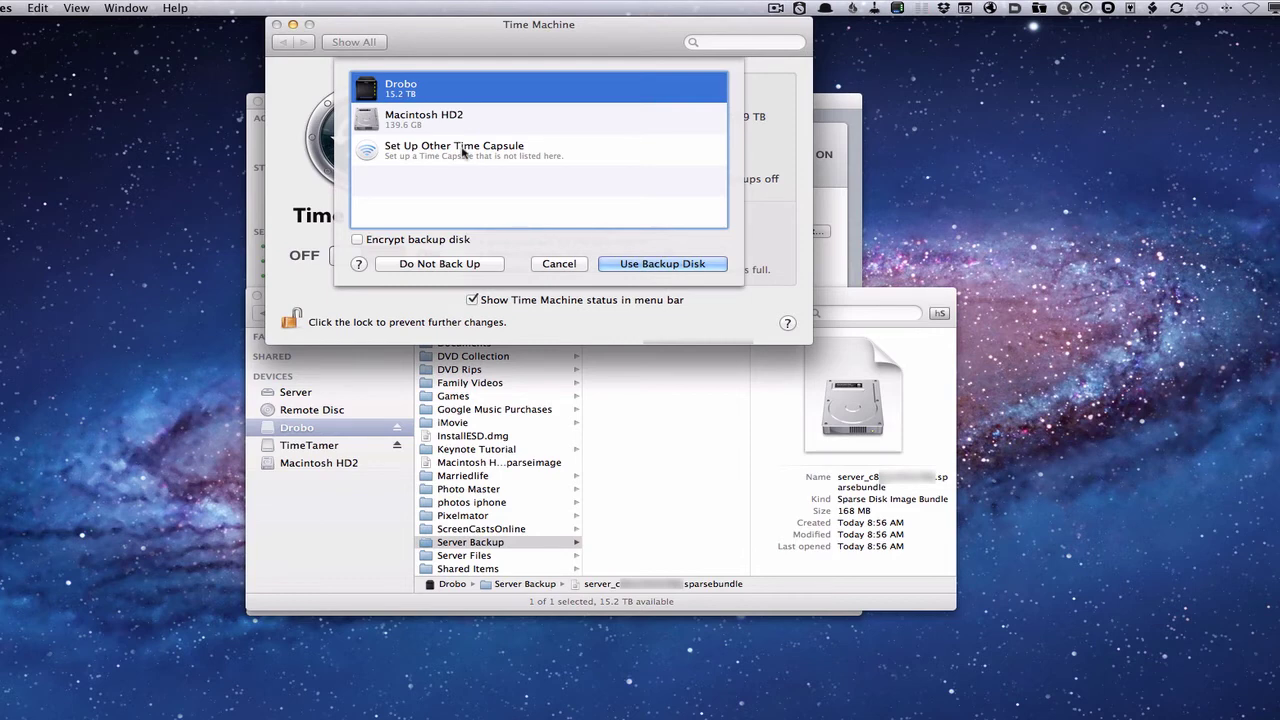
{"action": "left_click", "coordinate": [561, 264]}
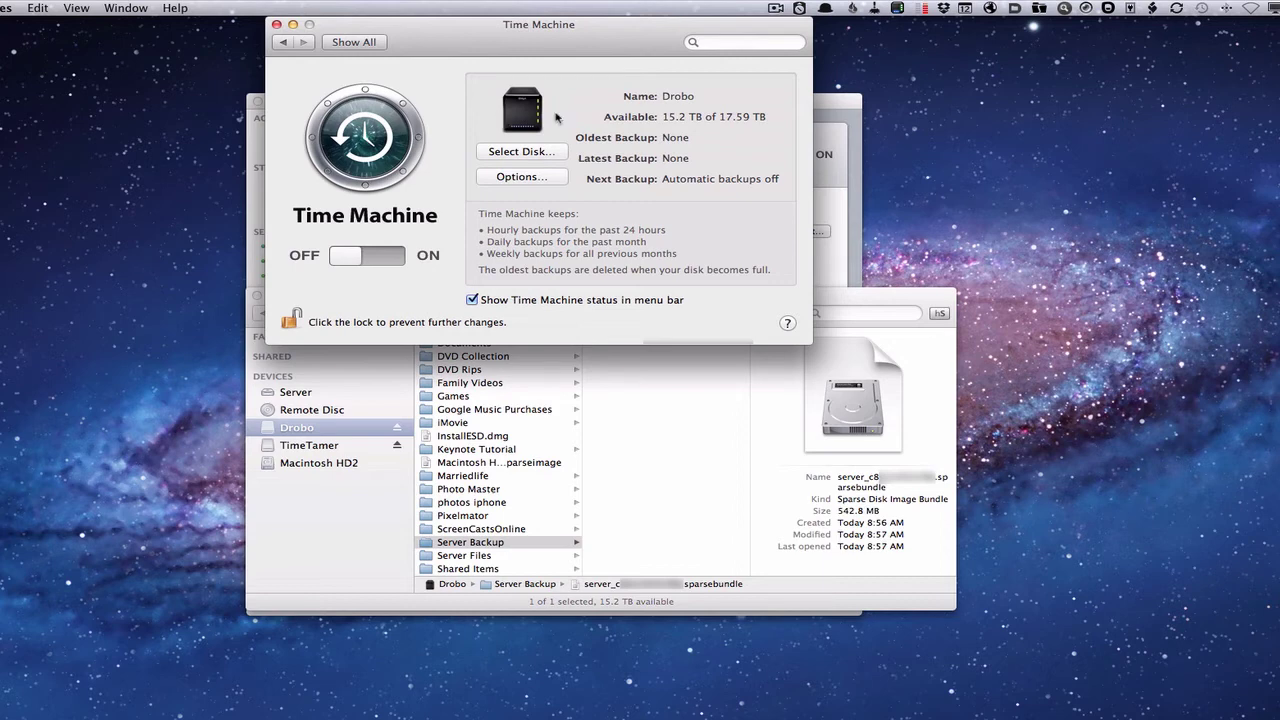
- Dismiss the Drobo Time Machine setup message, and clear the Server Backup and Time Machine windows off the desktop
{"action": "left_click", "coordinate": [842, 298]}
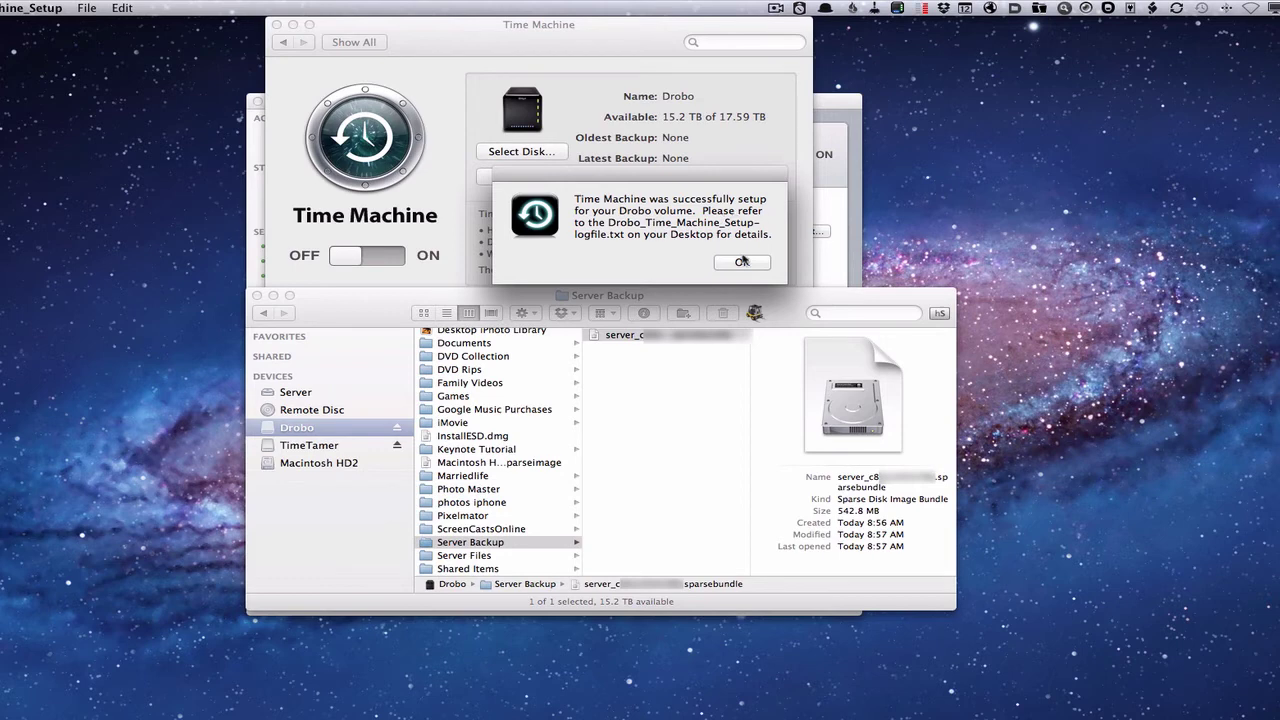
{"action": "left_click", "coordinate": [741, 263]}
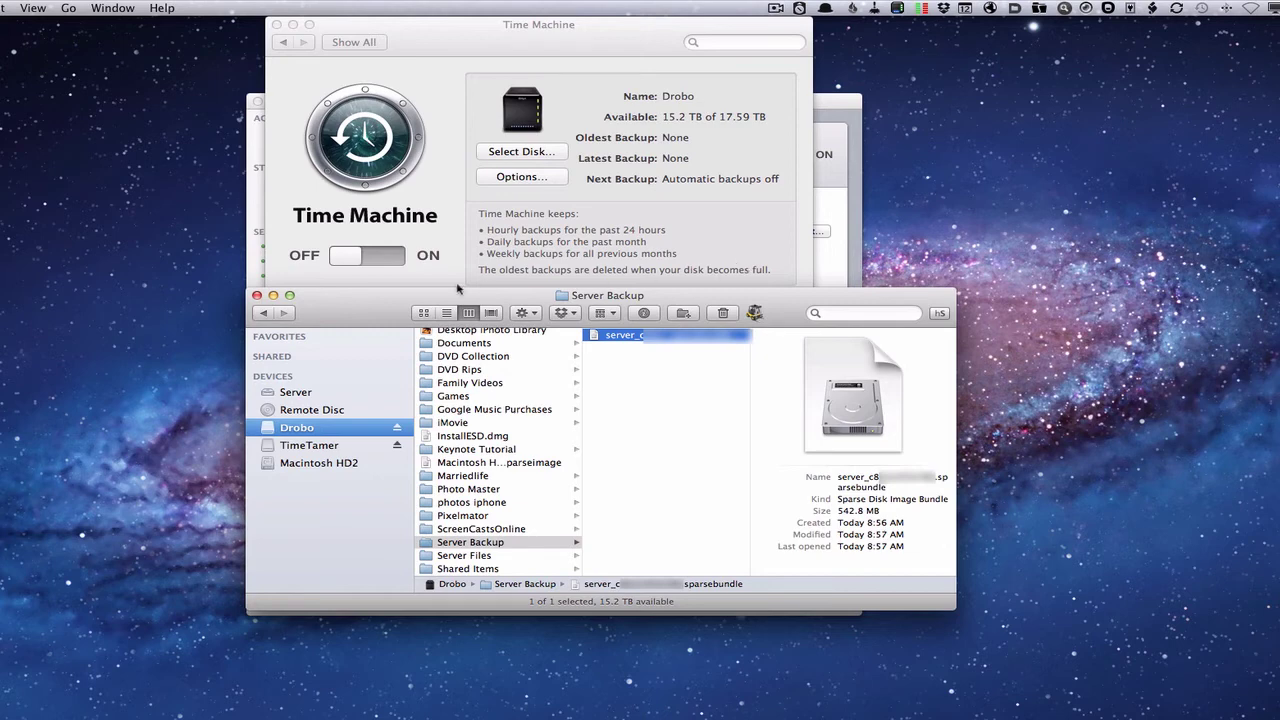
{"action": "left_click", "coordinate": [273, 296]}
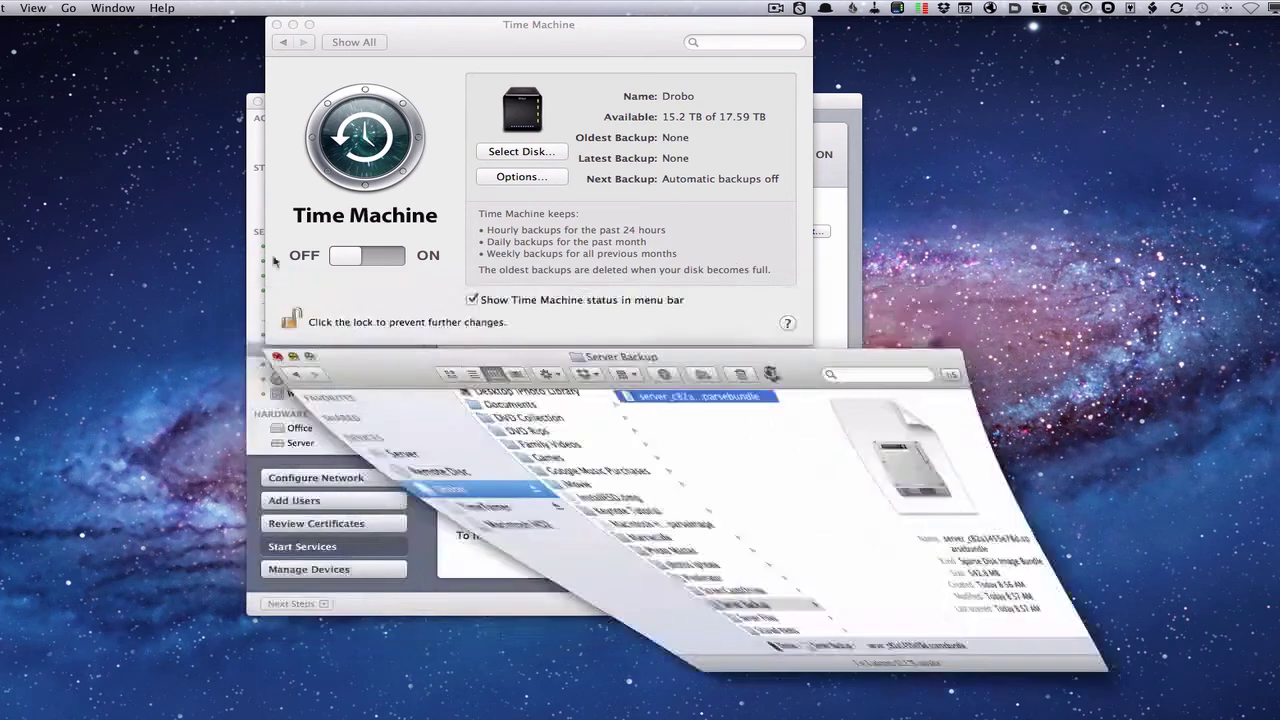
{"action": "left_click", "coordinate": [276, 24]}
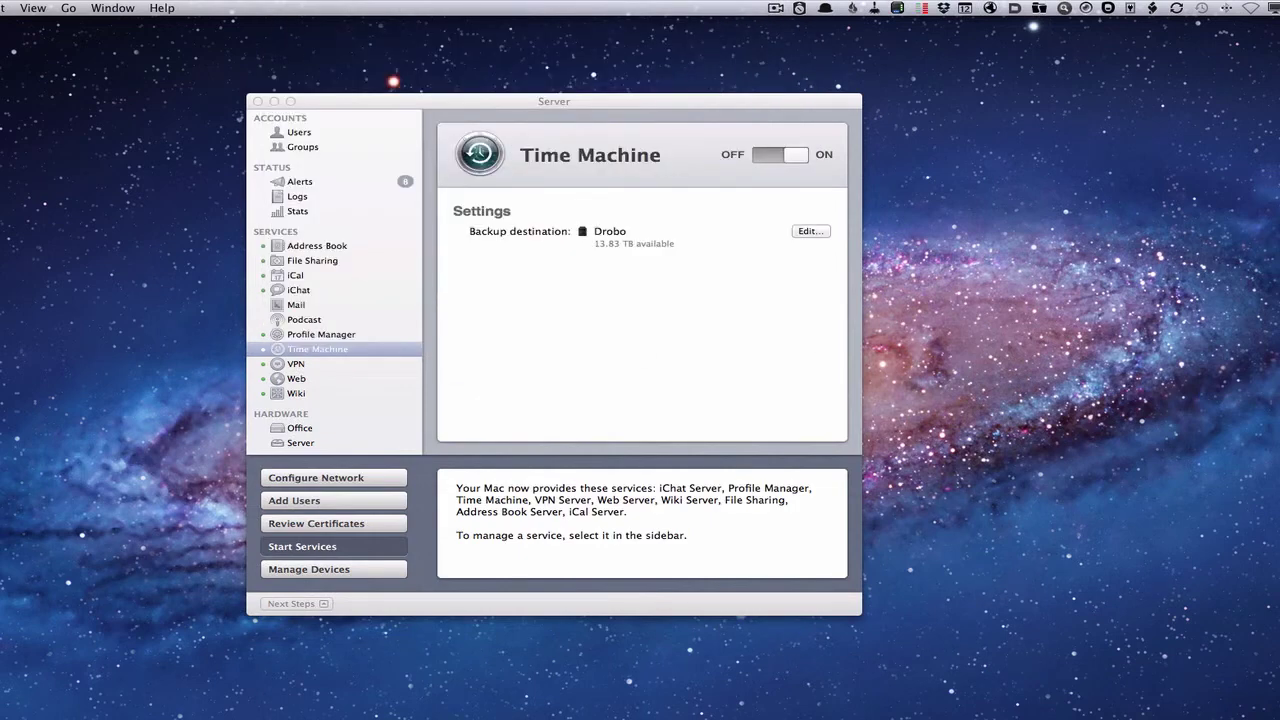
- Show the SuperDuper! page in the web browser, and switch to the SuperDuper! app with its window placed over the Server window
{"action": "key", "text": "super+Tab"}
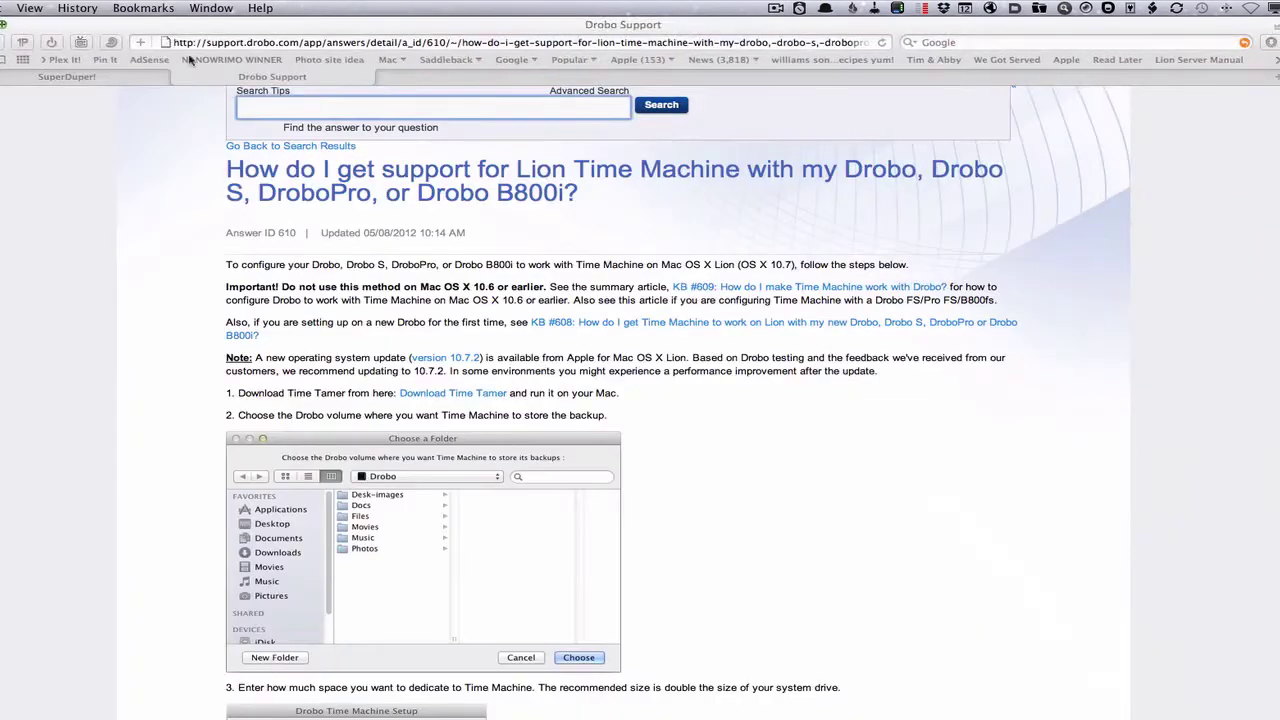
{"action": "left_click", "coordinate": [87, 84]}
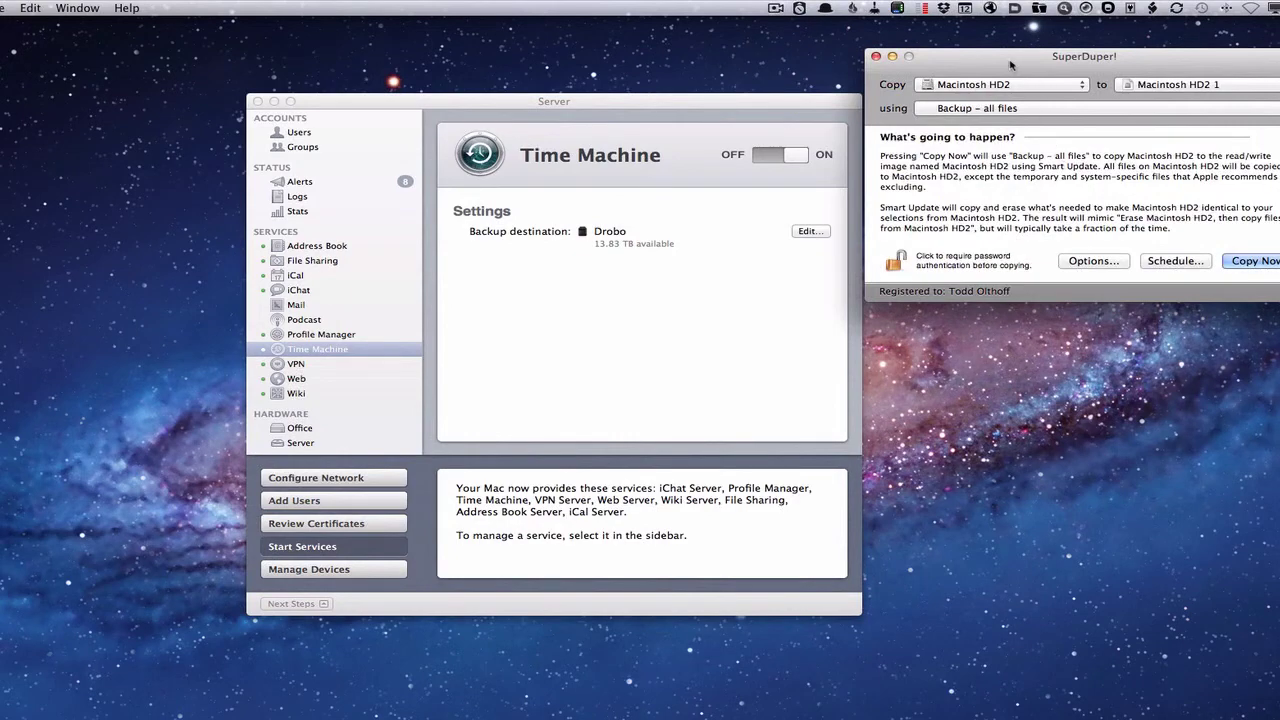
{"action": "left_click_drag", "start_coordinate": [1010, 64], "coordinate": [500, 280]}
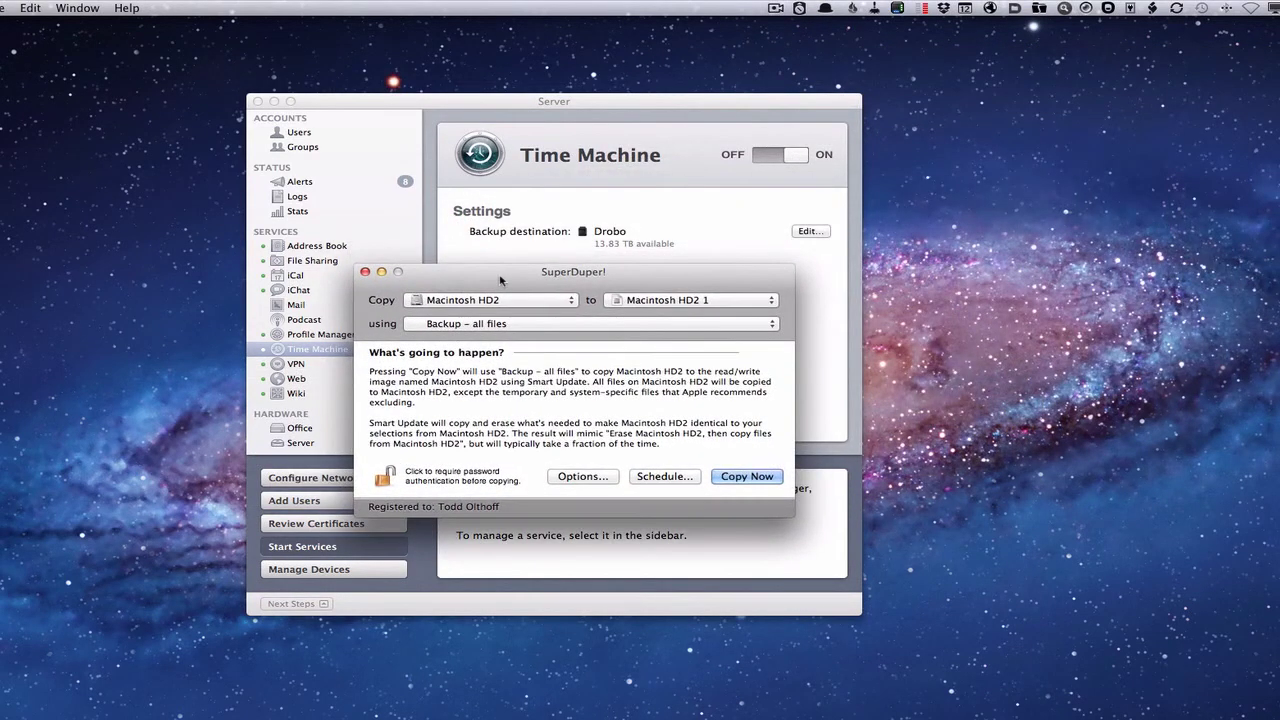
- Review the available copy sources, copy destinations and backup scripts without changing the current selections
{"action": "left_click", "coordinate": [575, 303]}
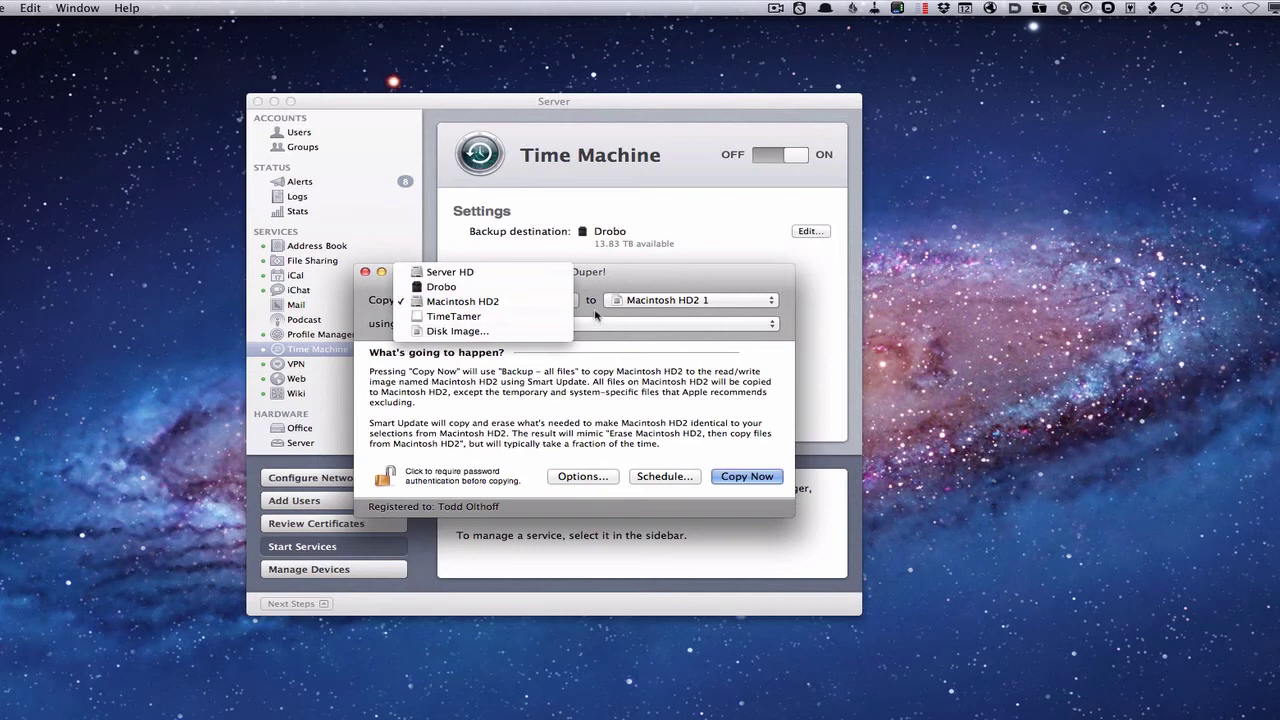
{"action": "left_click", "coordinate": [596, 316]}
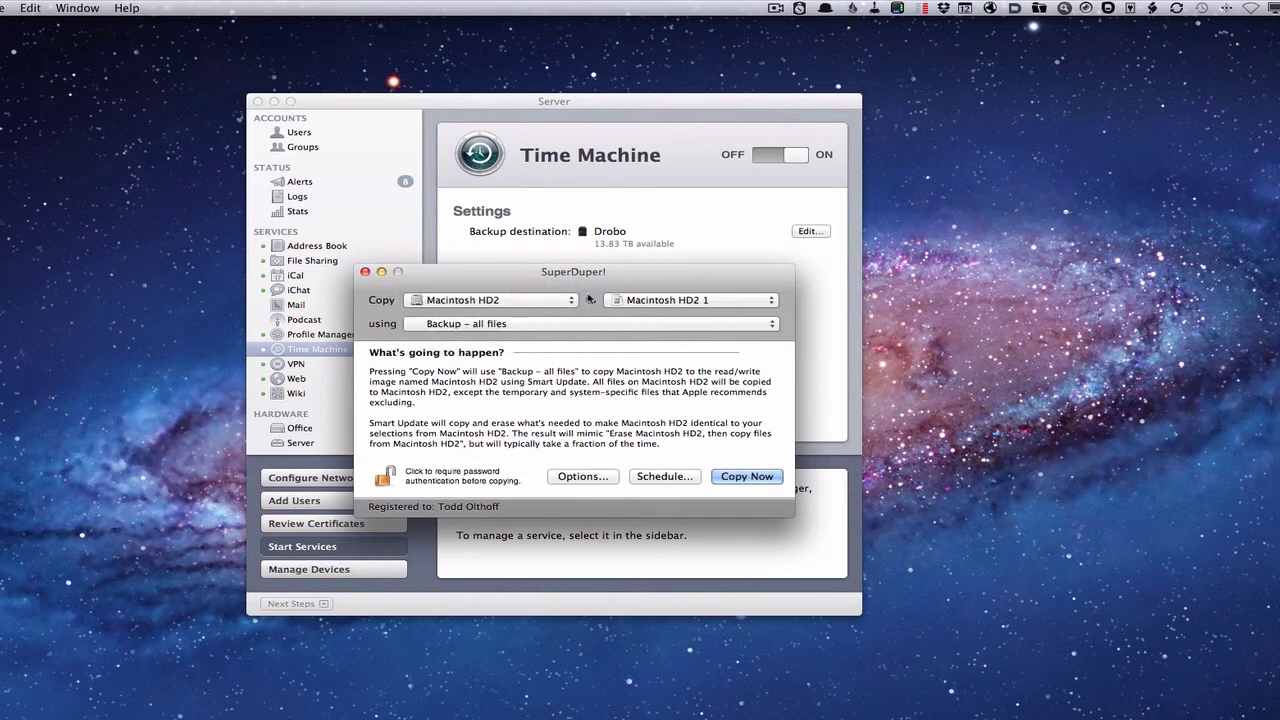
{"action": "left_click", "coordinate": [776, 304]}
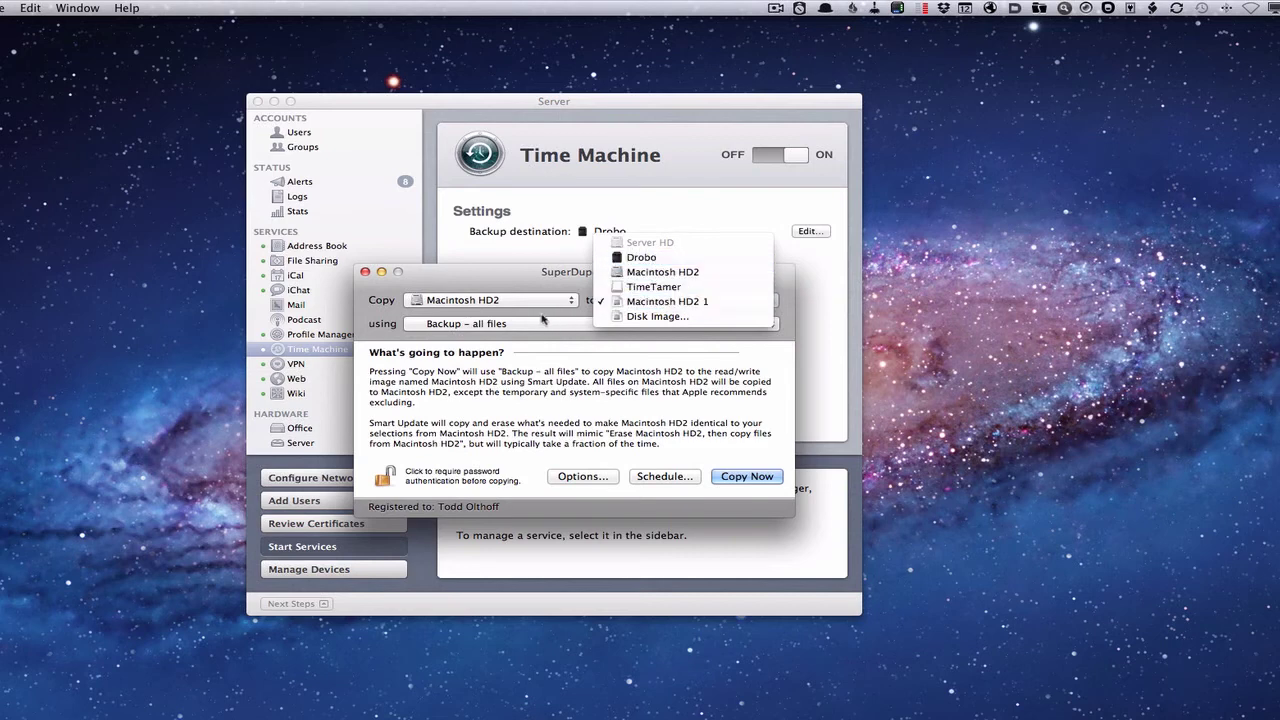
{"action": "left_click", "coordinate": [501, 279]}
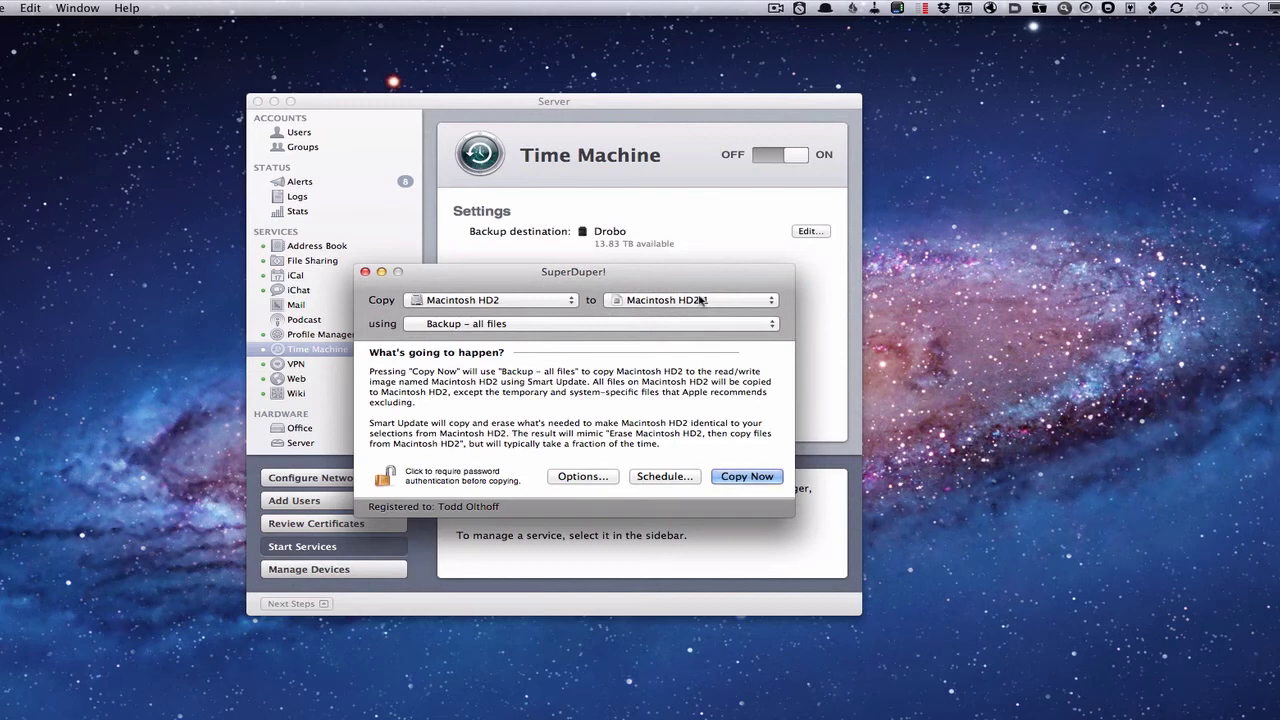
{"action": "left_click", "coordinate": [775, 328]}
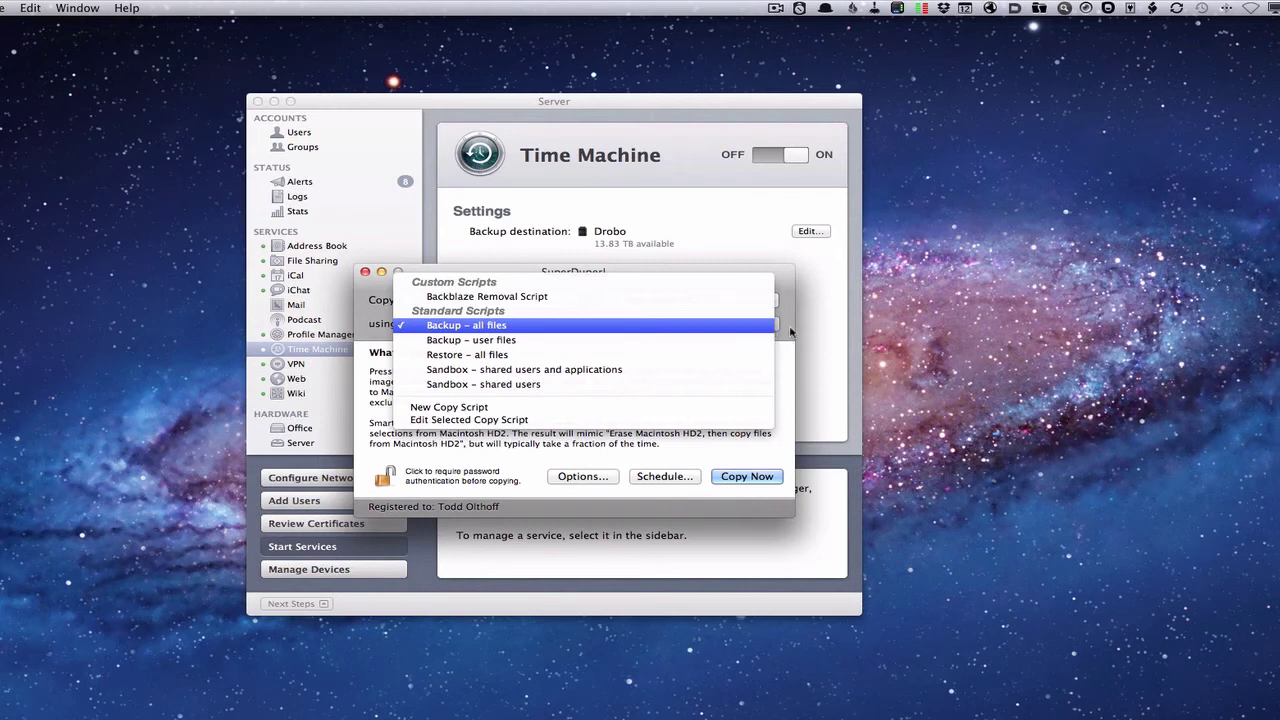
{"action": "left_click", "coordinate": [790, 331]}
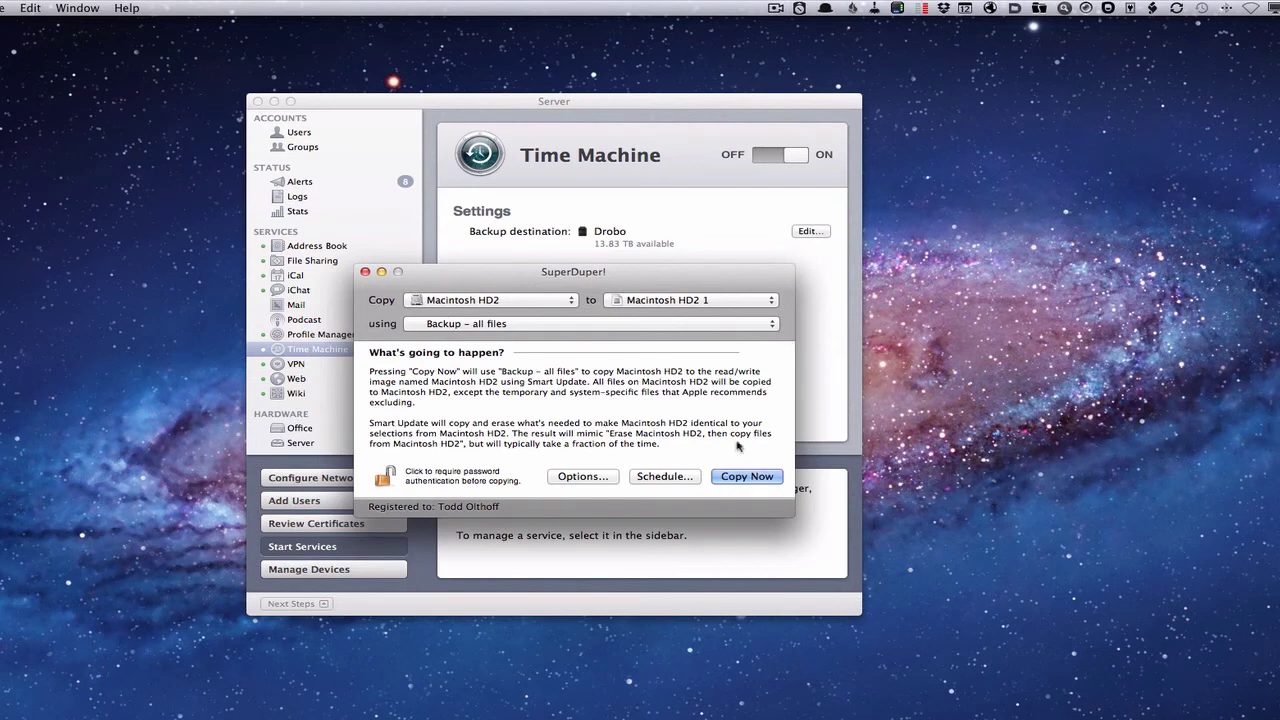
- Review the general copy options and the available During copy methods, keeping Smart Update for Macintosh HD2
{"action": "left_click", "coordinate": [583, 476]}
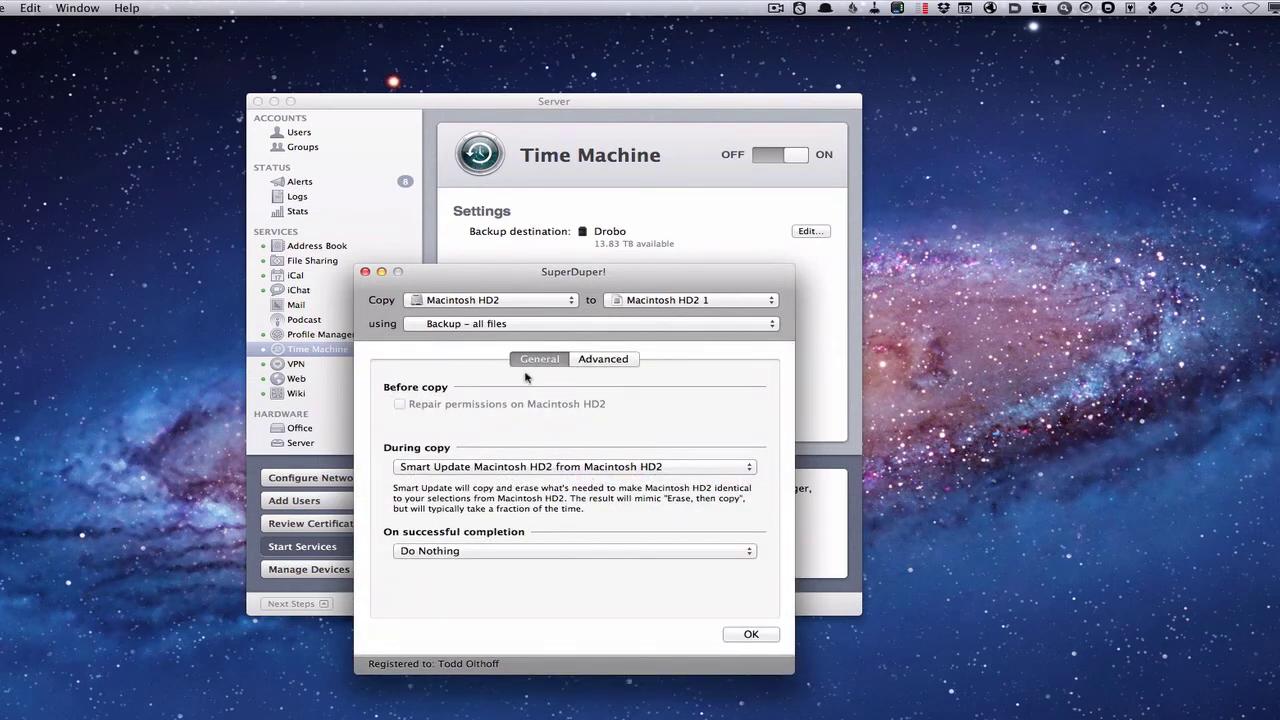
{"action": "left_click", "coordinate": [752, 470]}
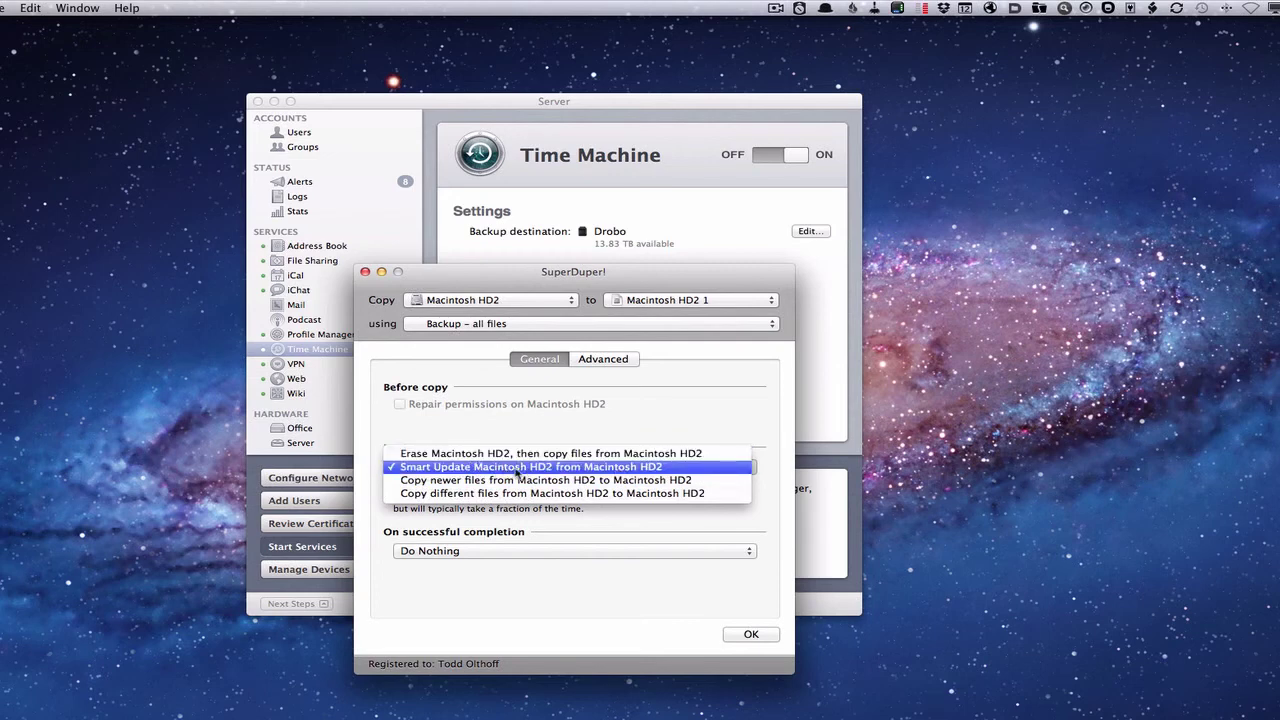
{"action": "left_click", "coordinate": [671, 402]}
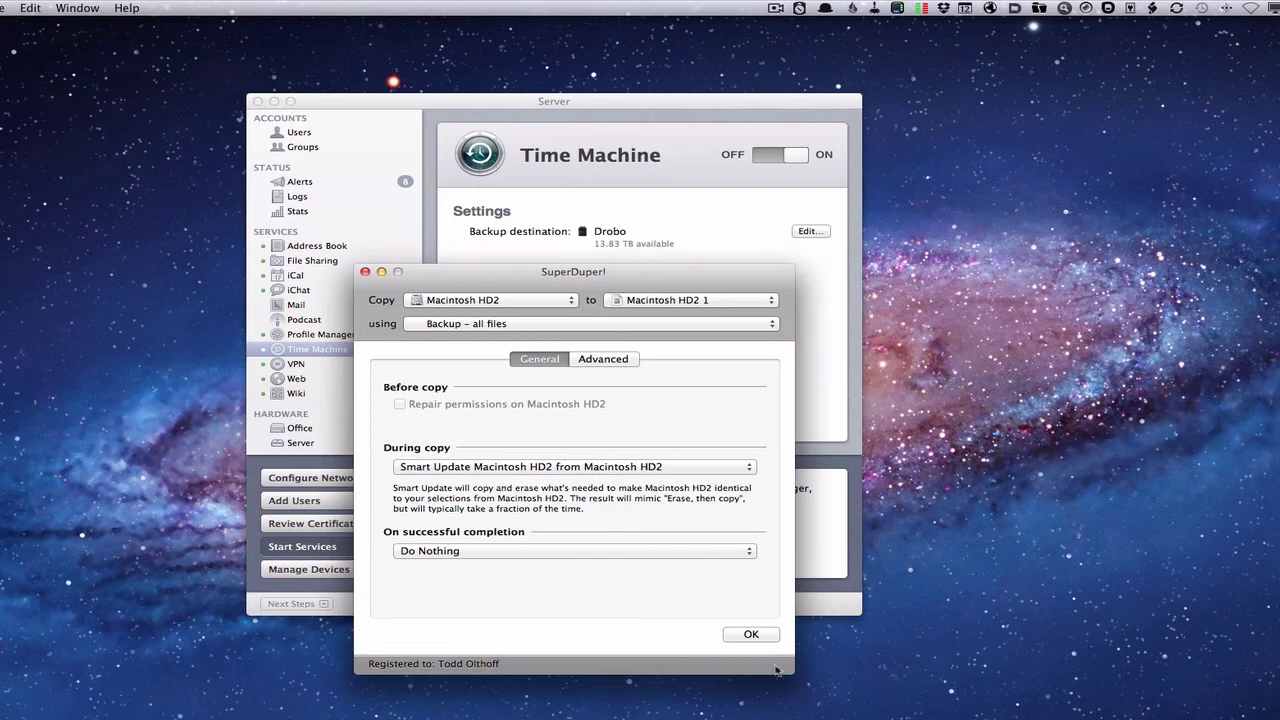
{"action": "left_click", "coordinate": [750, 635]}
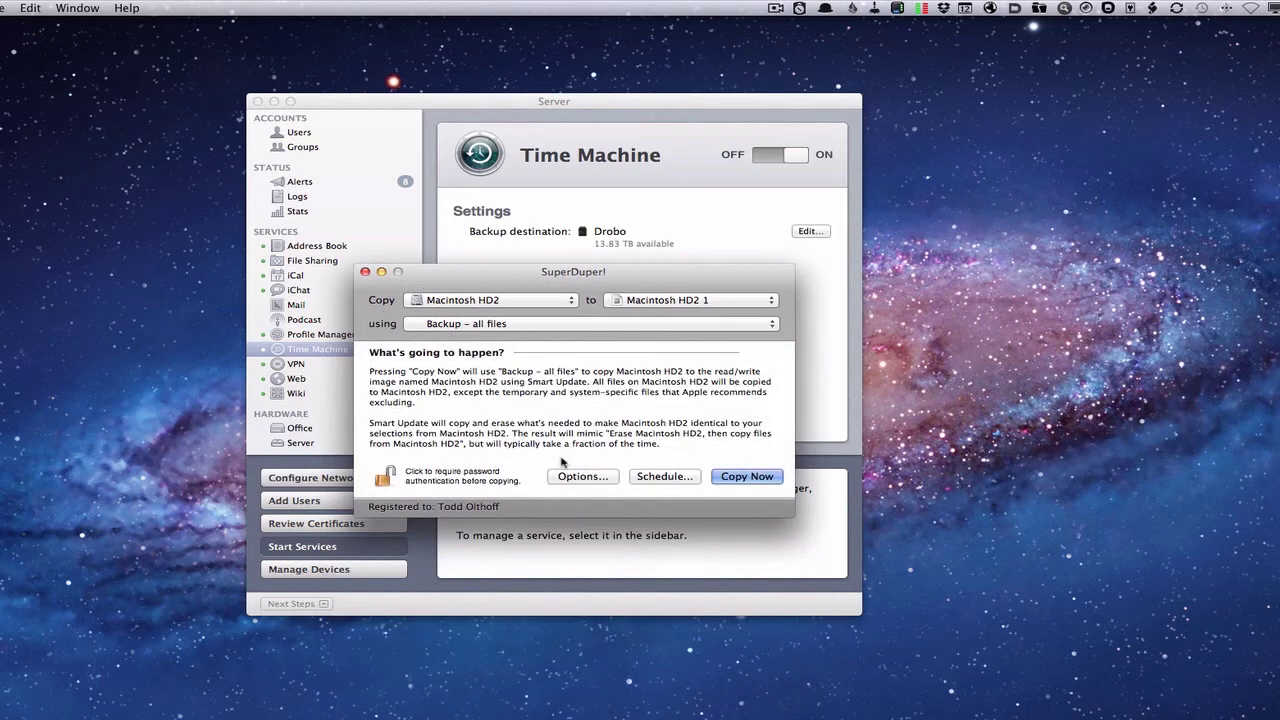
- Schedule the Macintosh HD2 copy for Monday through Friday at 9:30 PM in all four weeks of the month
{"action": "left_click", "coordinate": [664, 477]}
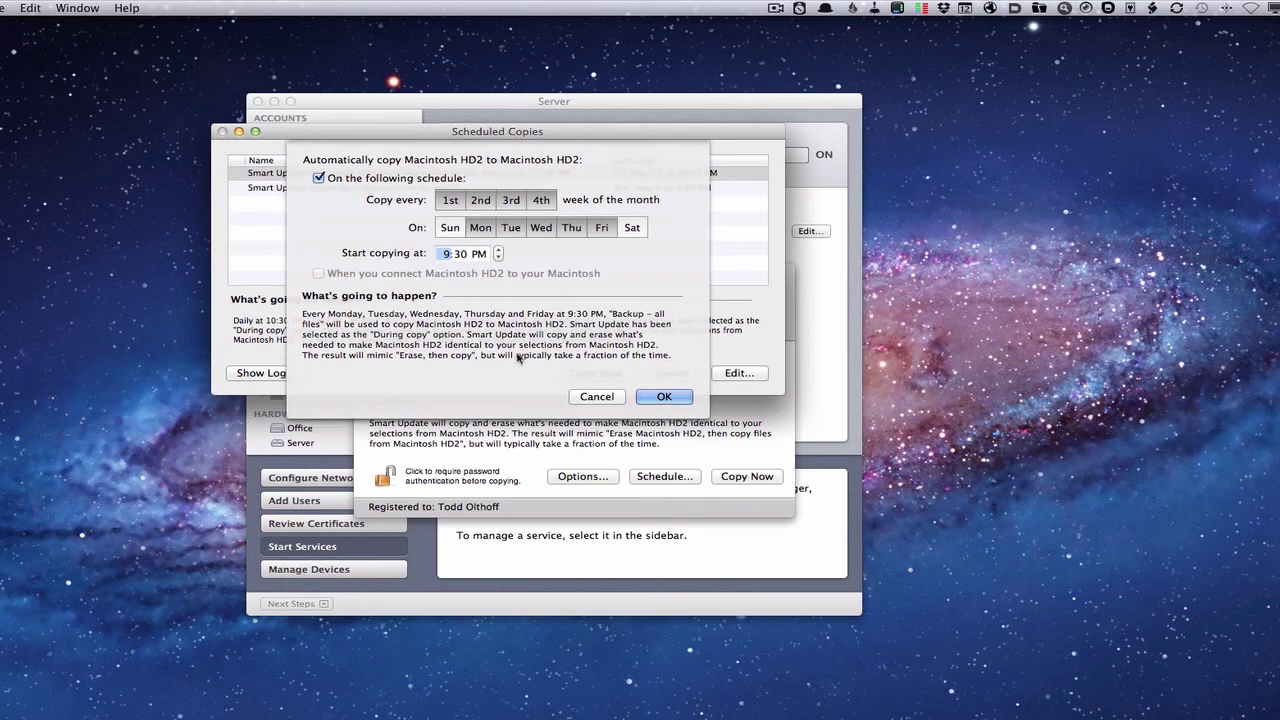
{"action": "left_click", "coordinate": [662, 397]}
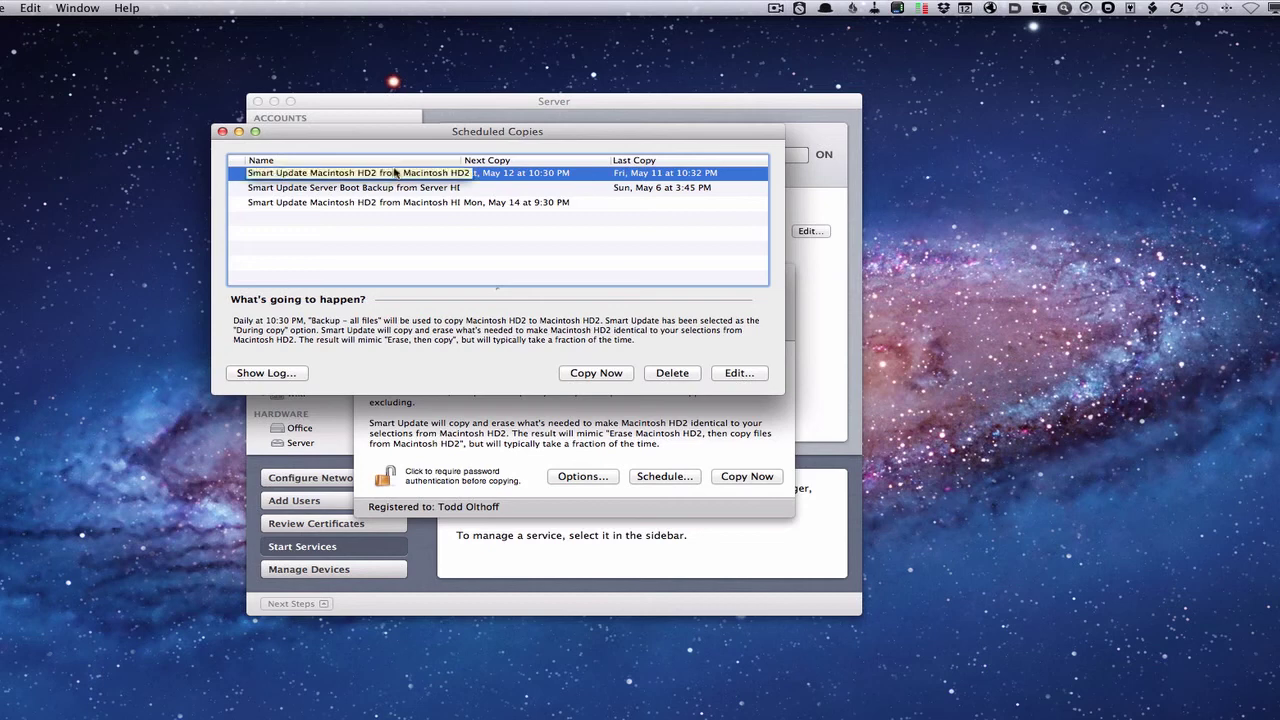
{"action": "left_click", "coordinate": [596, 373]}
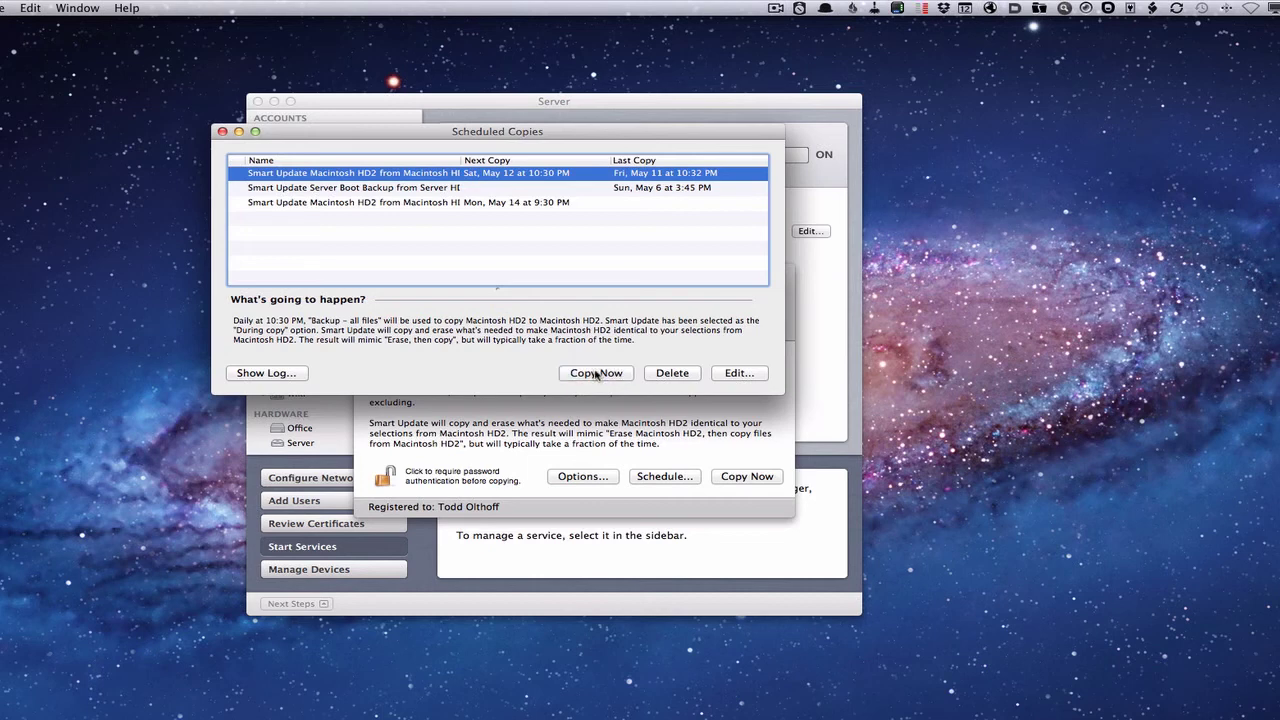